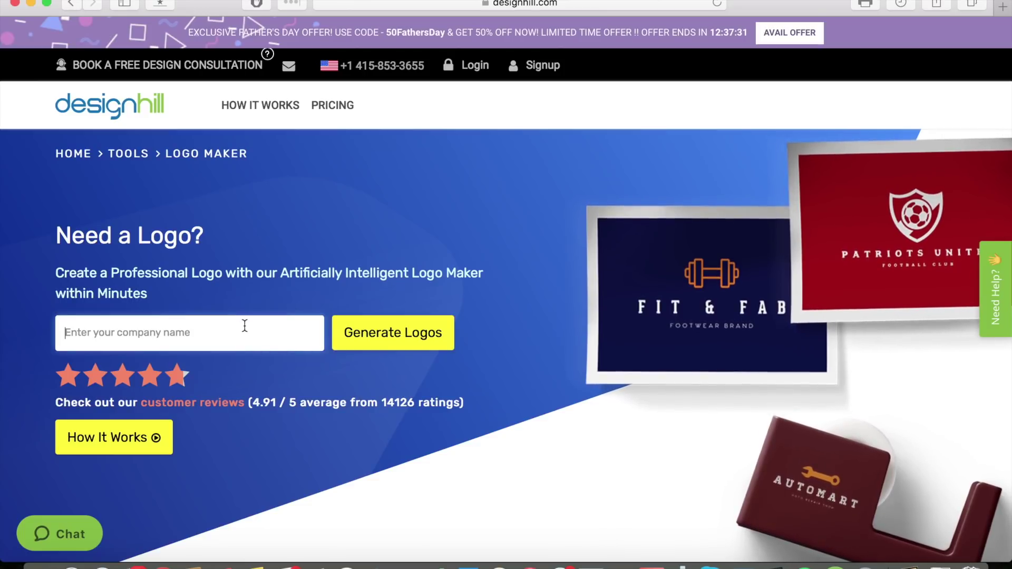
Enter 'Mobile Merchant' as the company name and generate logos.
type("Mobile Mer")
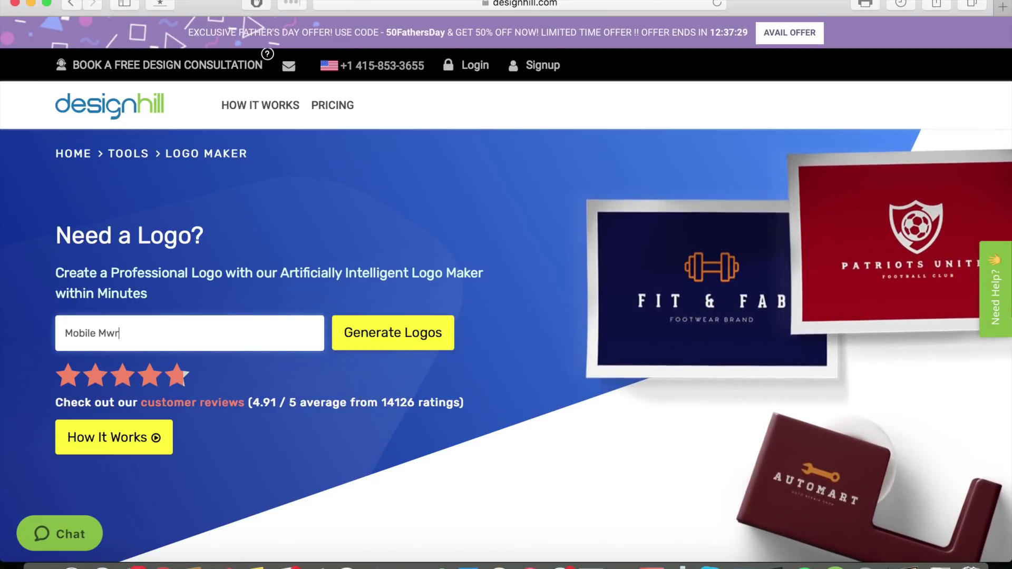
type("chant")
left_click(423, 336)
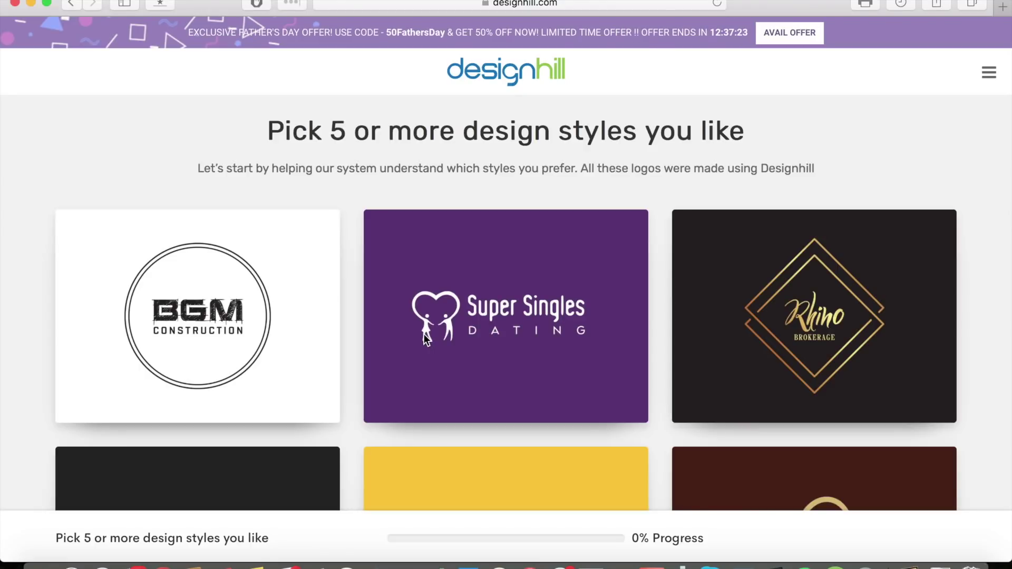
Browse the style grid, choose preferred designs including AXD Music, and continue to colours.
scroll(424, 334, "down", 3)
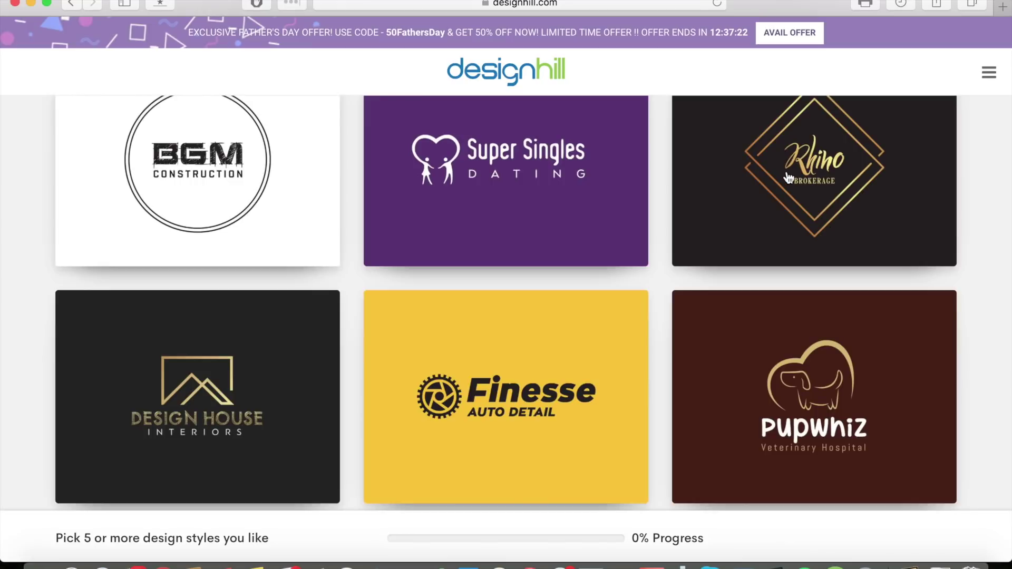
scroll(544, 327, "down", 2)
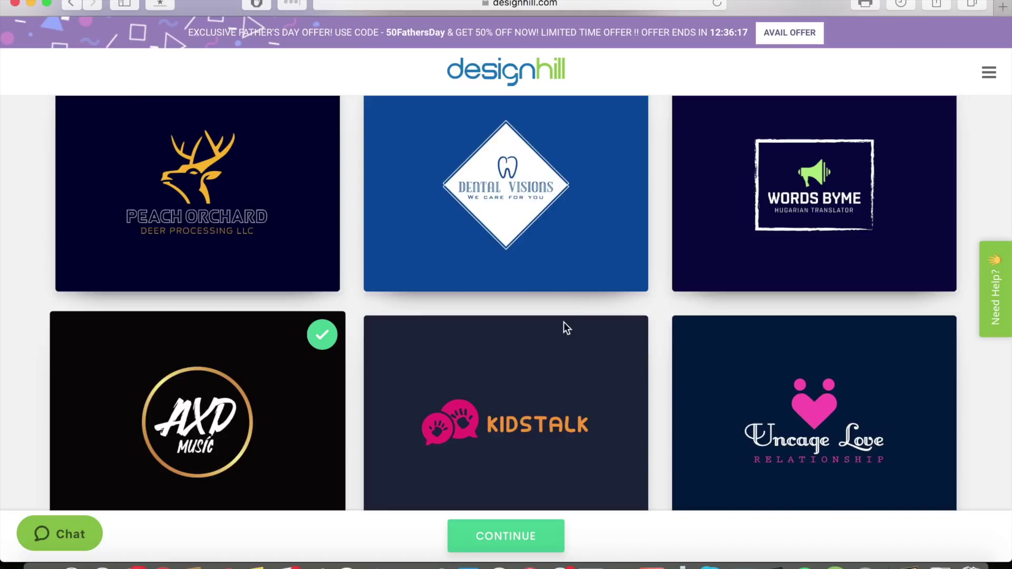
left_click(504, 536)
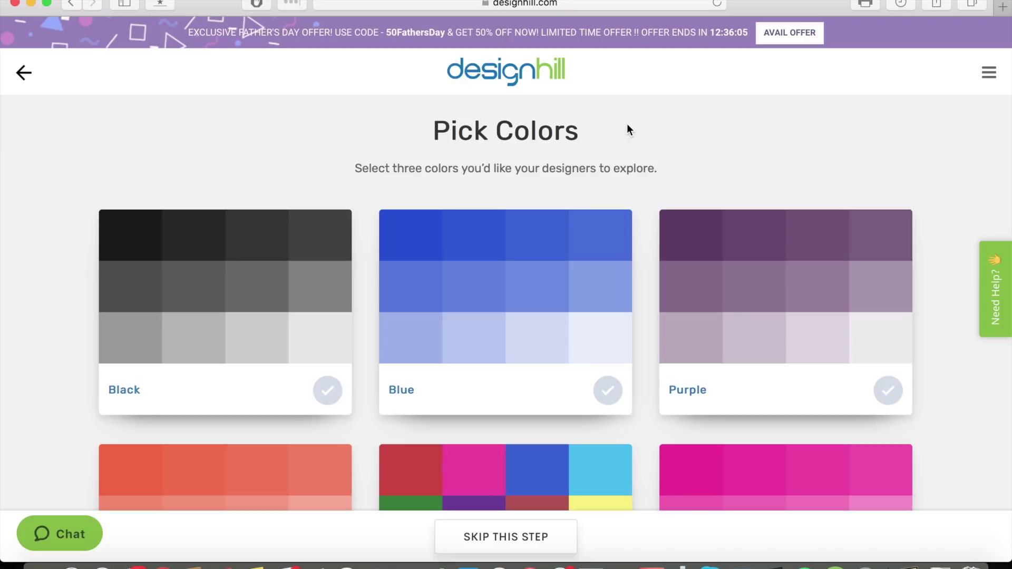
Pick Magenta and Green as logo colours and continue to the company details.
scroll(627, 127, "down", 5)
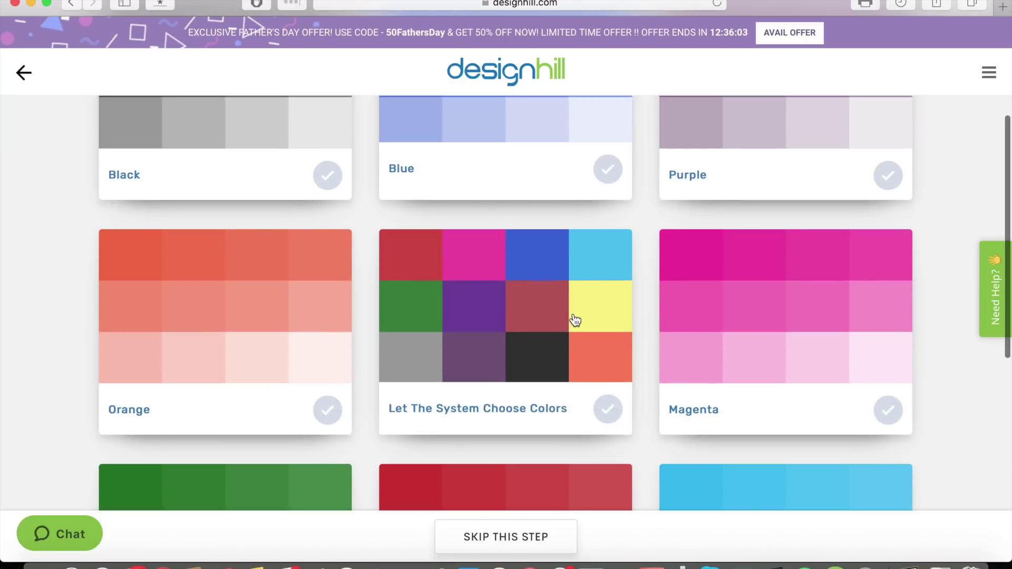
left_click(457, 160)
scroll(339, 250, "down", 5)
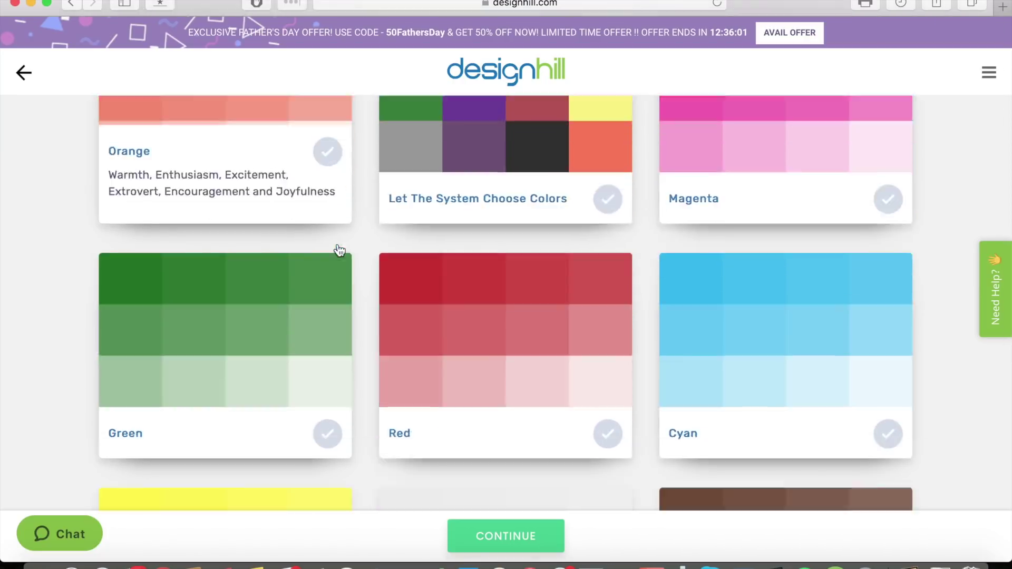
scroll(339, 250, "down", 1)
scroll(753, 282, "up", 3)
scroll(729, 326, "down", 5)
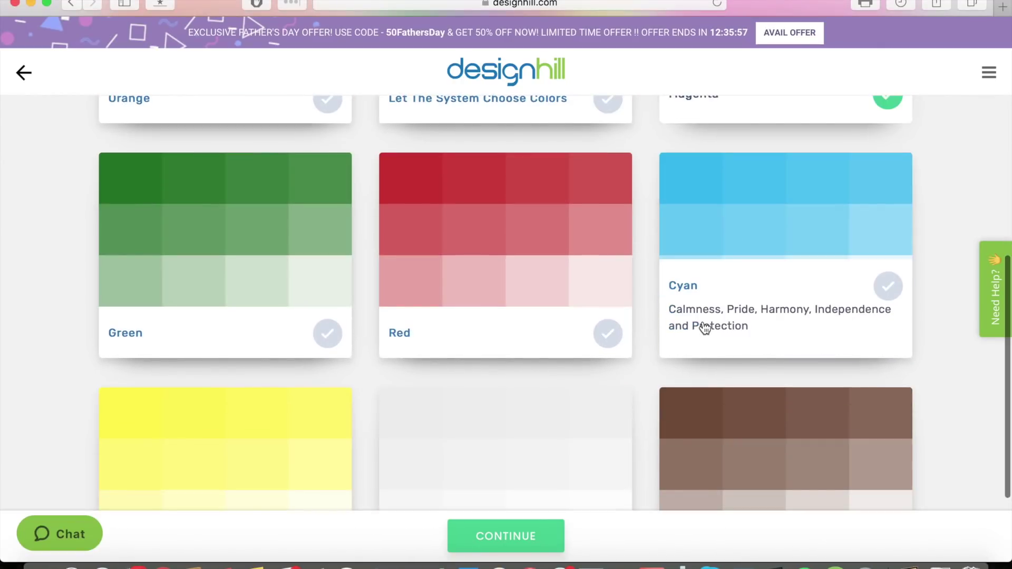
left_click(188, 343)
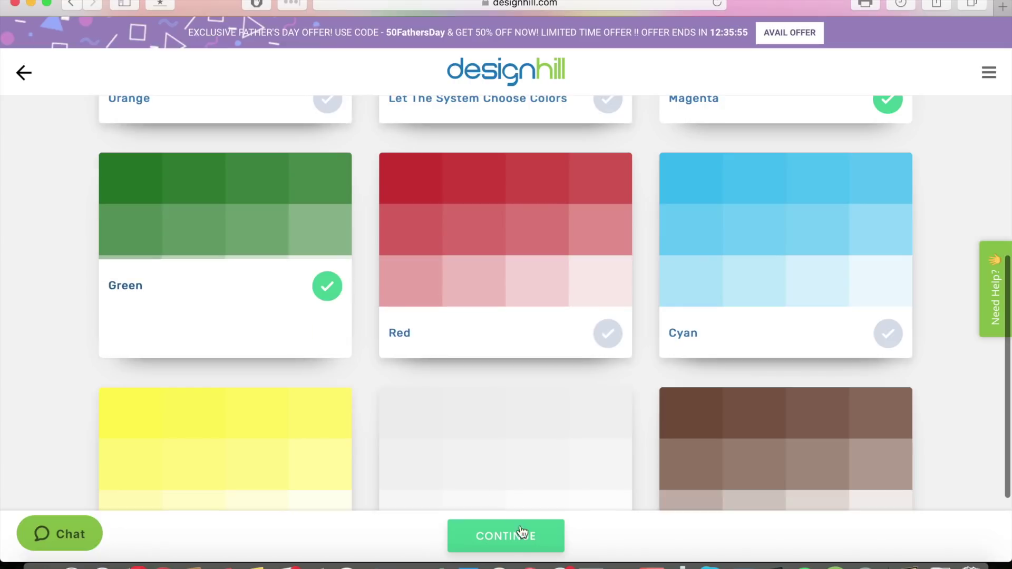
left_click(523, 546)
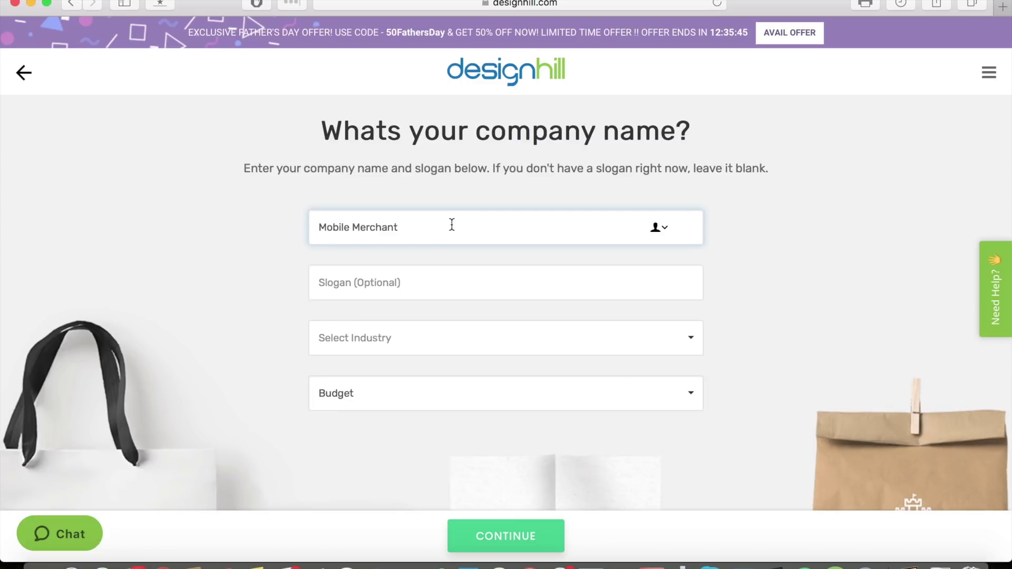
Enter the slogan 'Make Money Easily' and set the industry to YouTube.
left_click(421, 282)
type("Make ")
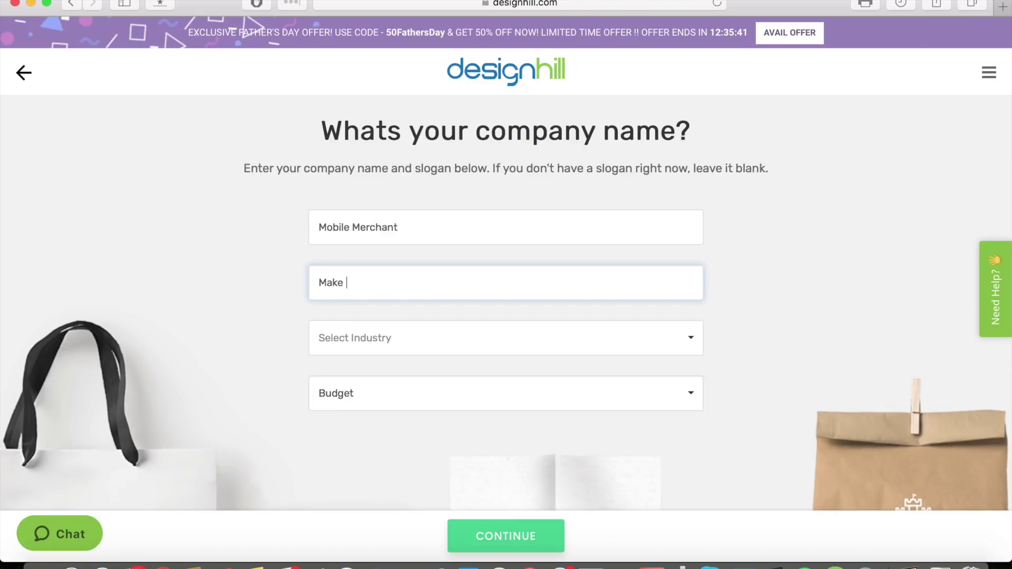
type("Money Easily")
left_click(379, 336)
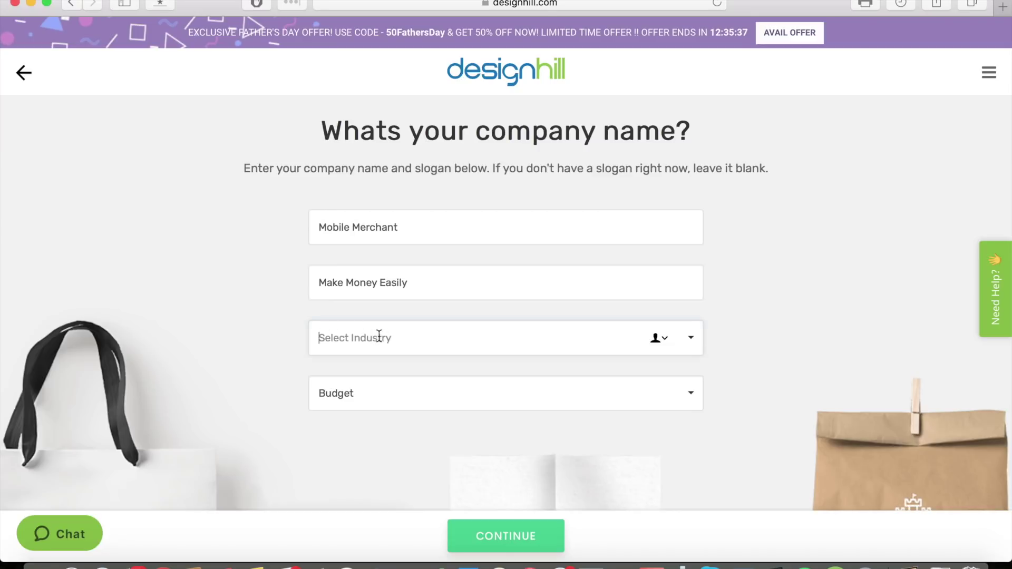
left_click(691, 338)
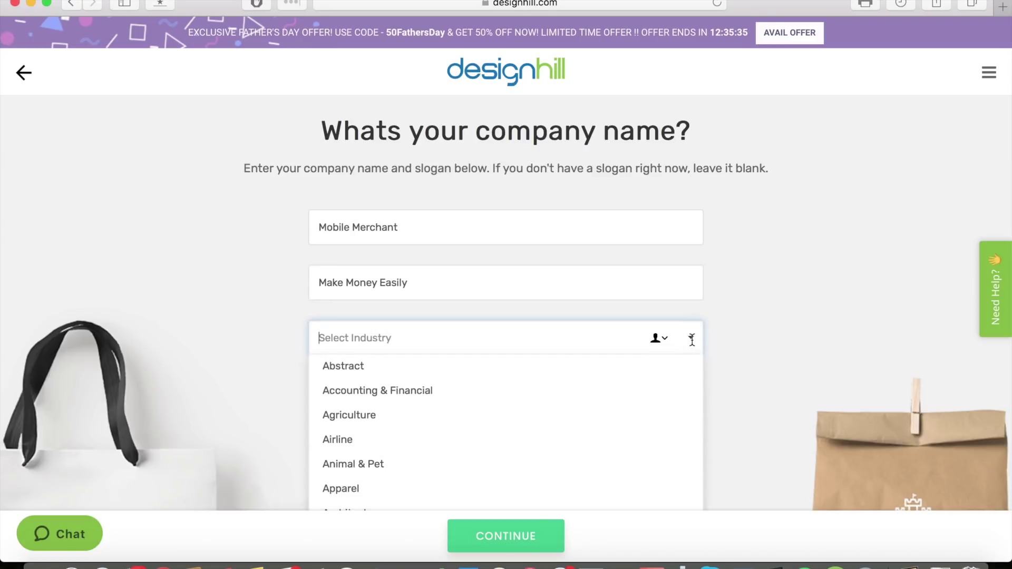
scroll(580, 384, "down", 3)
scroll(771, 329, "down", 3)
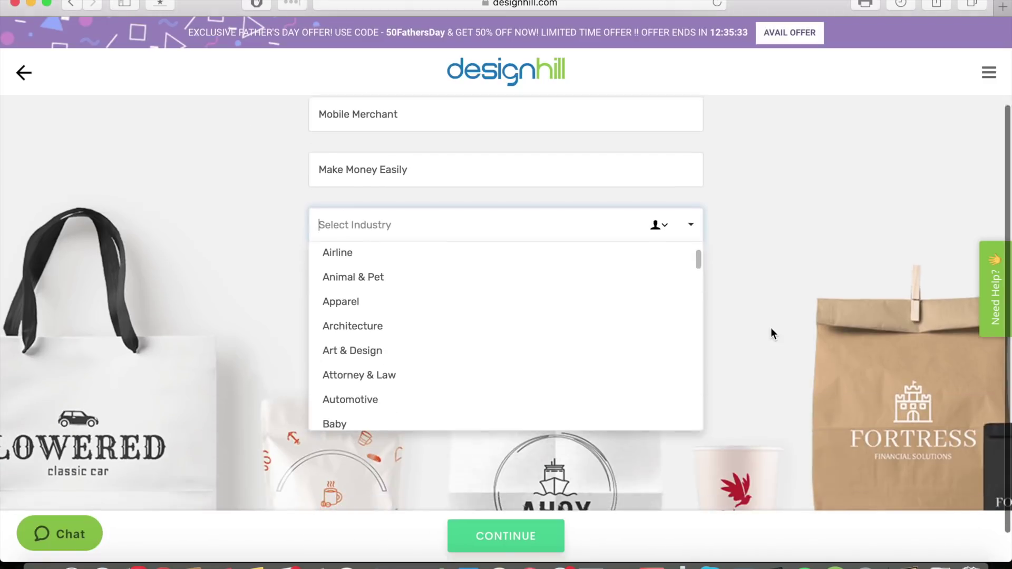
scroll(641, 327, "down", 15)
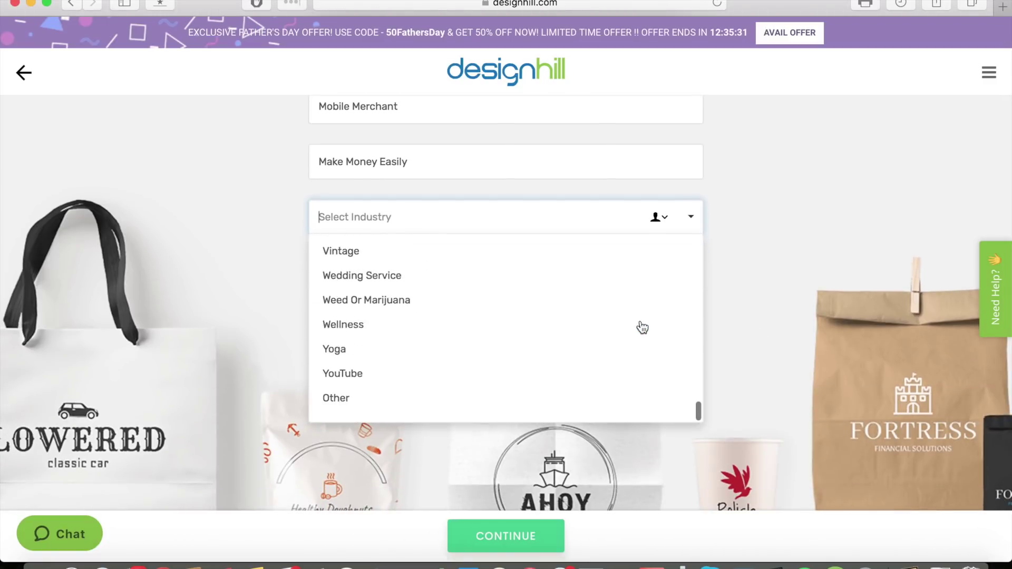
left_click(422, 384)
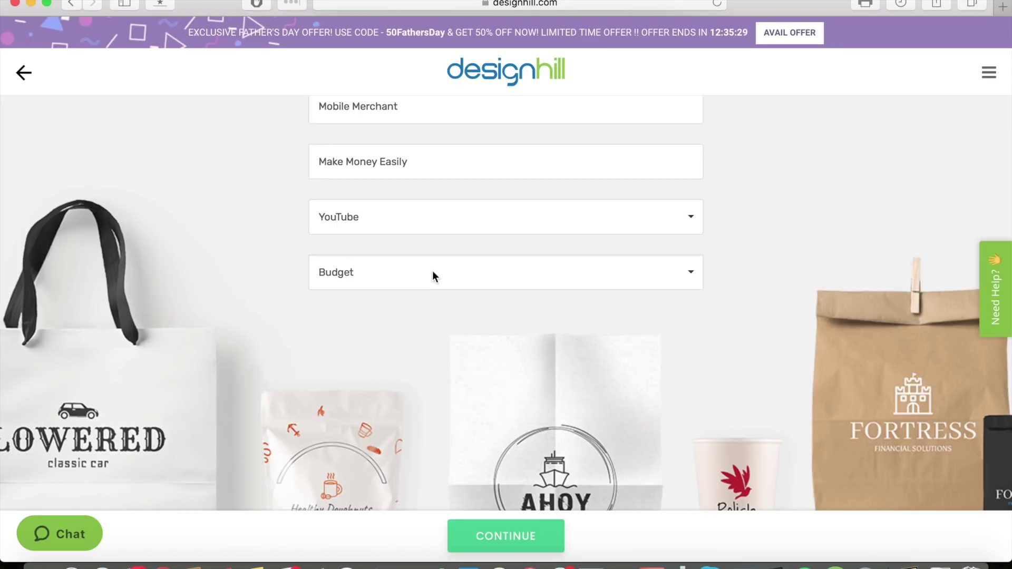
Set the budget to $1-$99 and submit the brief.
left_click(688, 271)
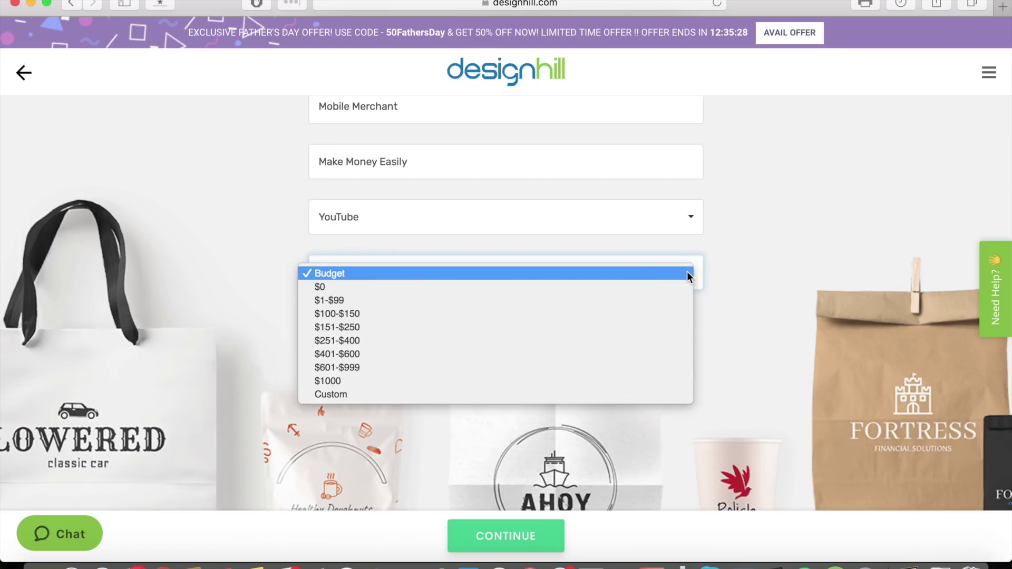
left_click(644, 300)
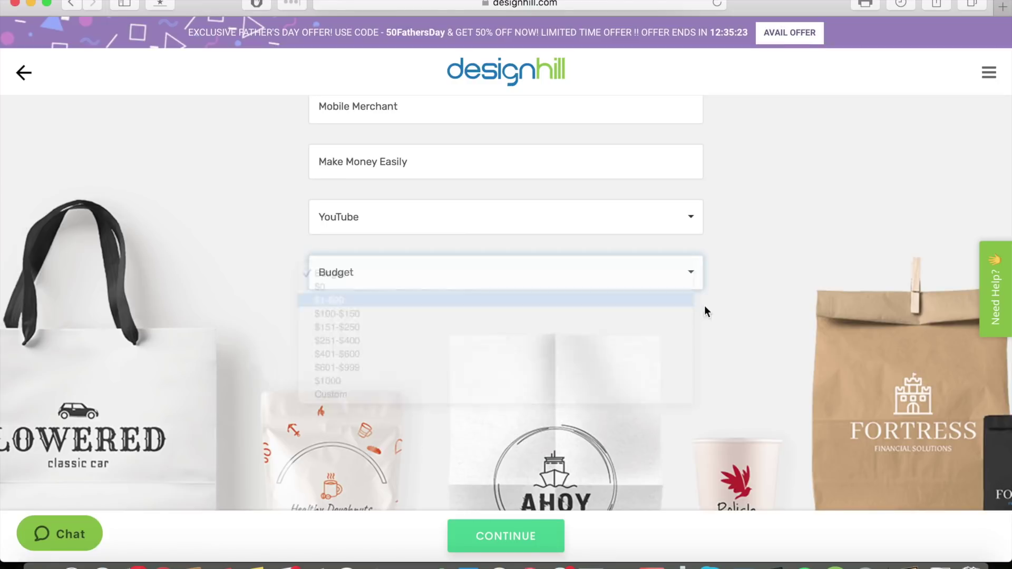
scroll(775, 319, "down", 2)
scroll(775, 319, "up", 5)
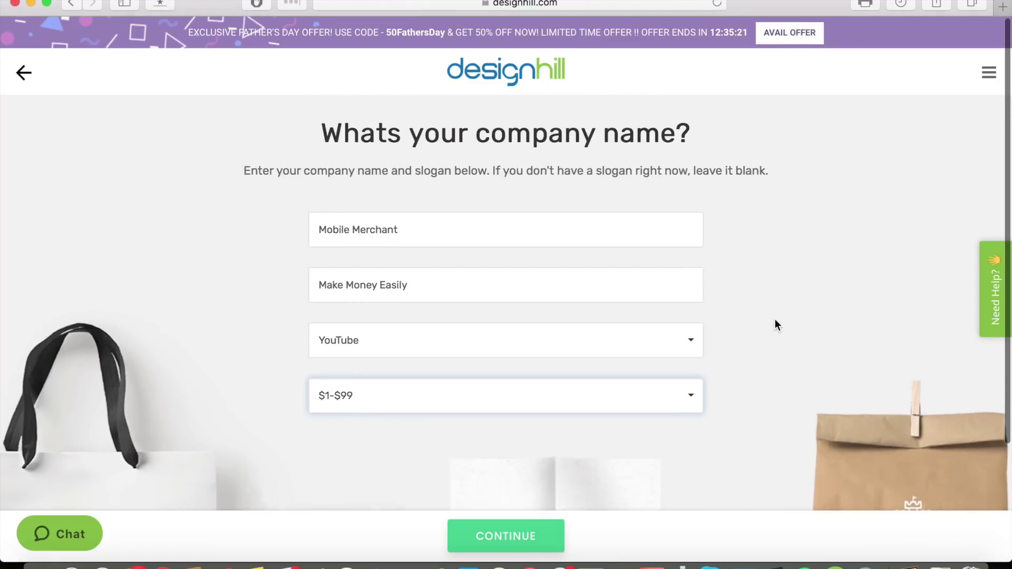
left_click(515, 536)
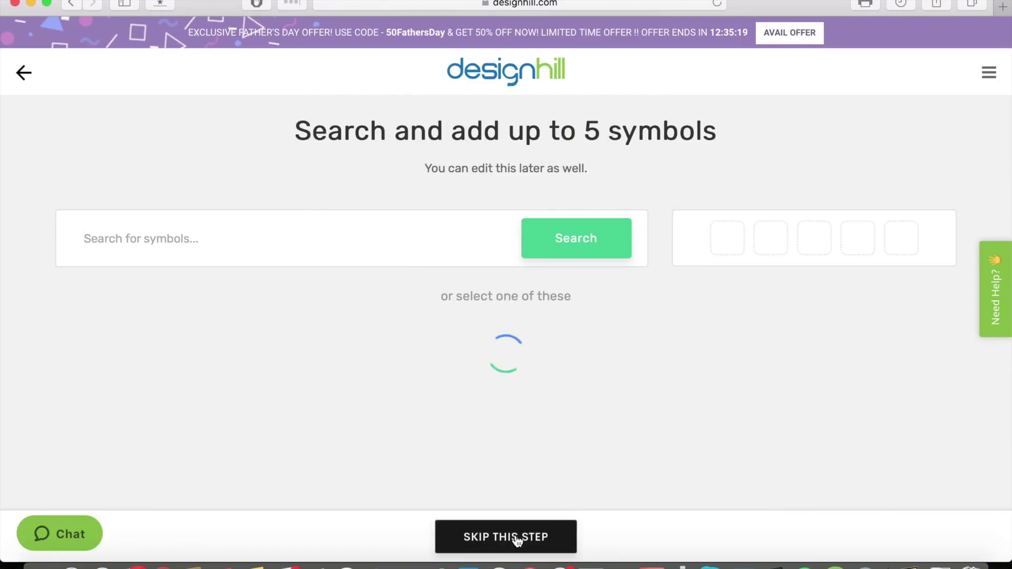
Add a plain laptop and a tilted laptop icon from the Laptop category.
scroll(431, 281, "down", 2)
left_click(431, 283)
scroll(432, 285, "down", 2)
scroll(433, 285, "down", 1)
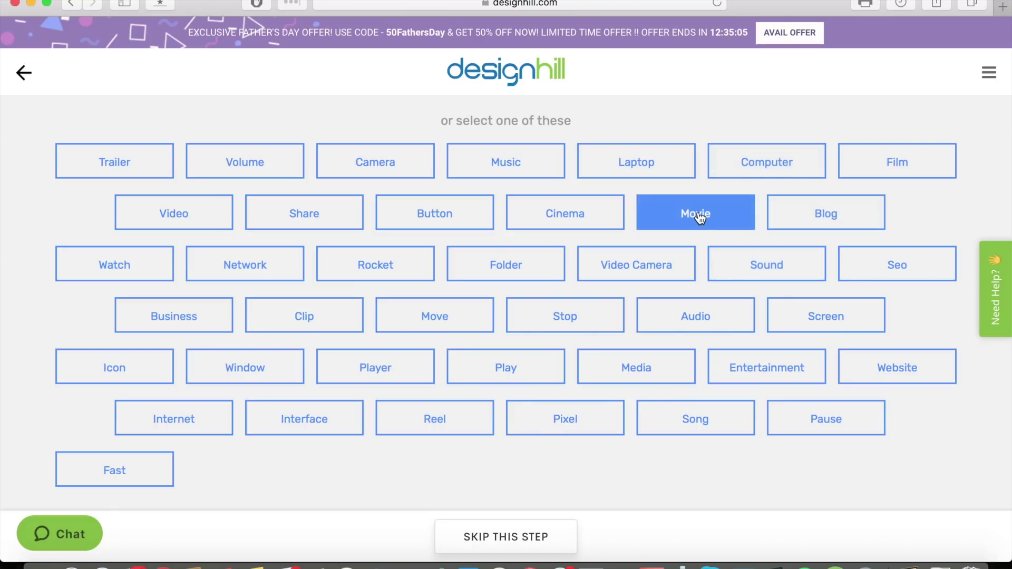
left_click(664, 175)
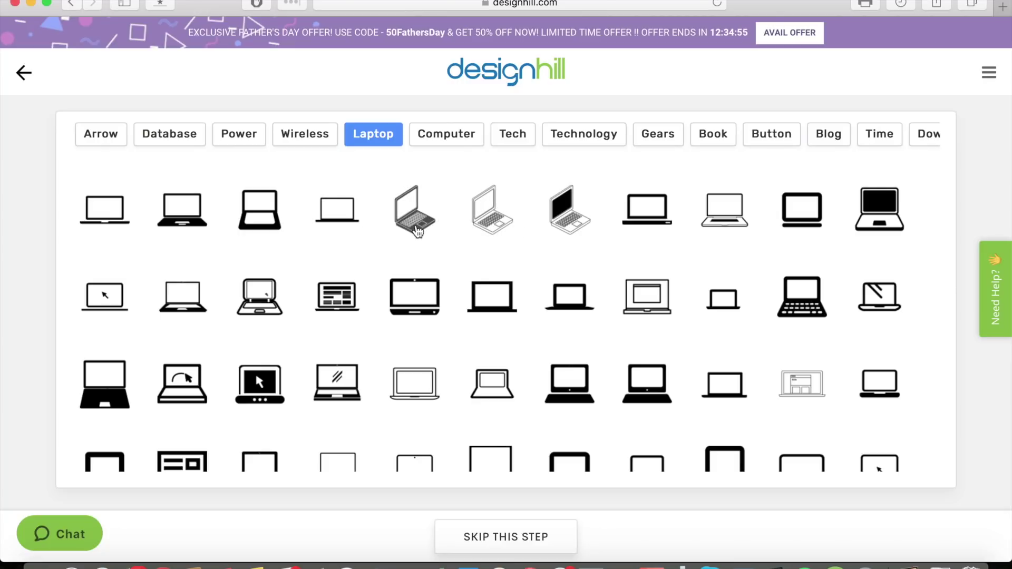
left_click(178, 310)
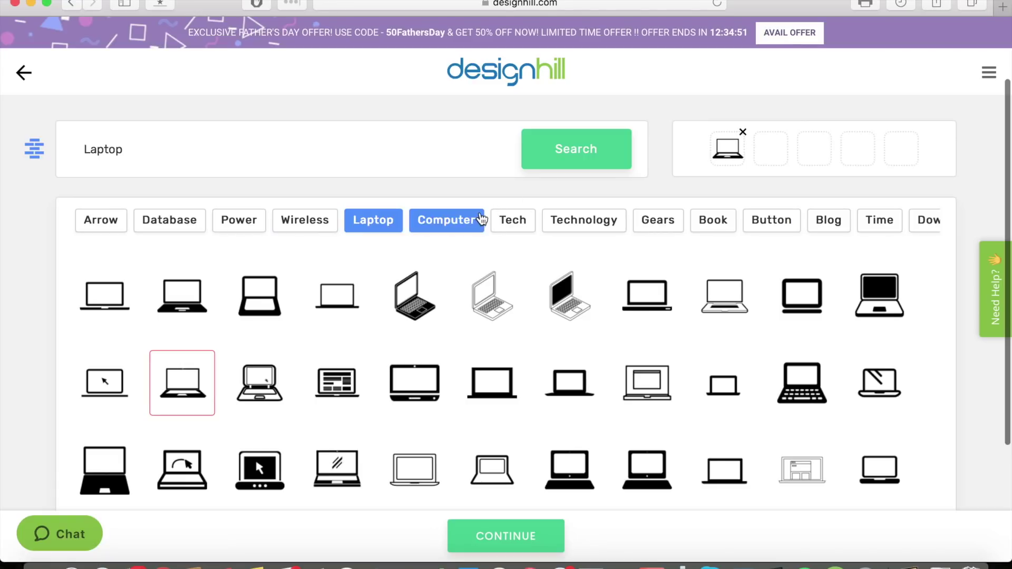
left_click(410, 306)
Add headset-with-gear, circuit-chip and circuit-board Tech symbols, then generate the logos.
left_click(518, 224)
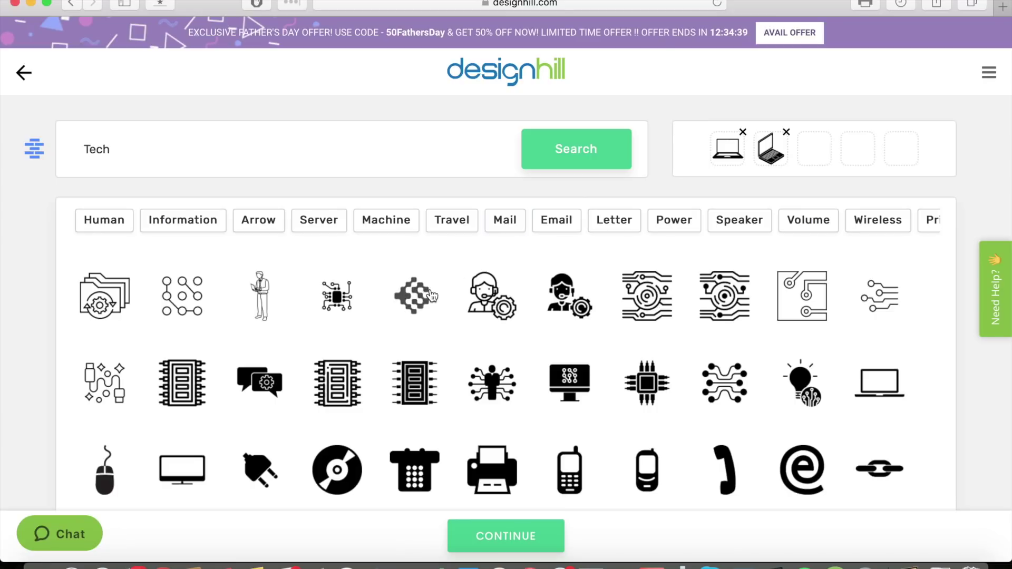
left_click(570, 302)
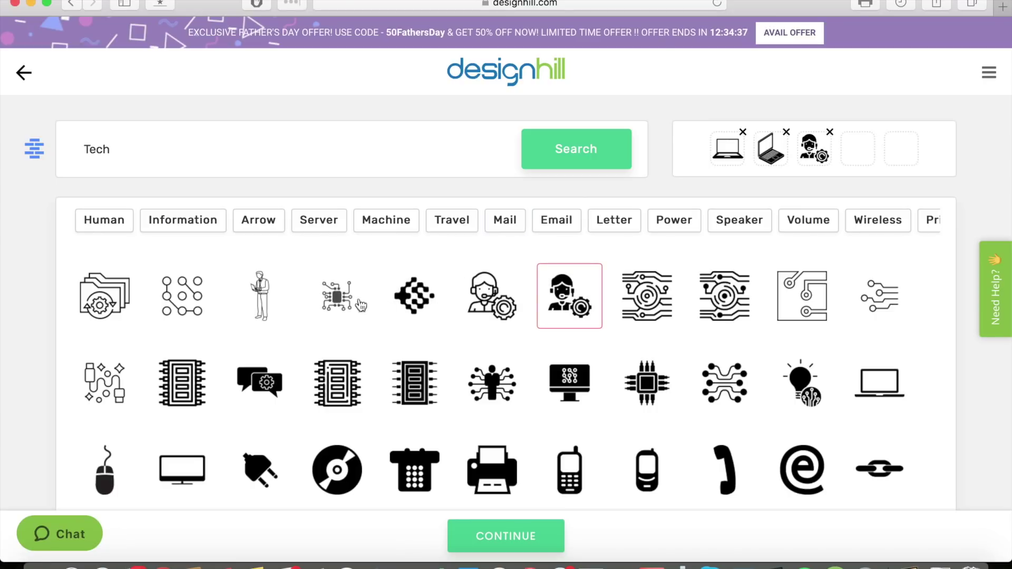
left_click(329, 305)
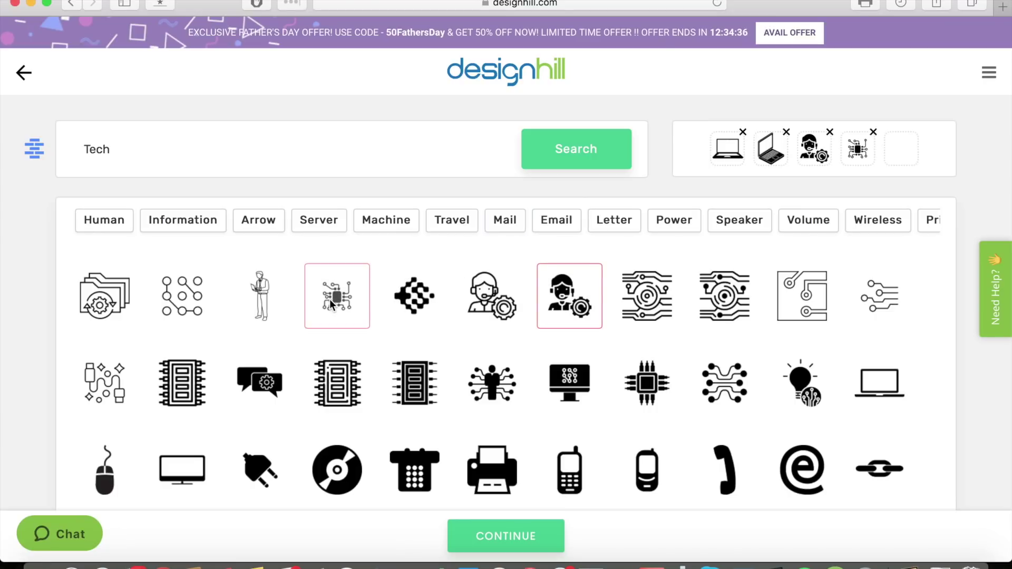
left_click(800, 299)
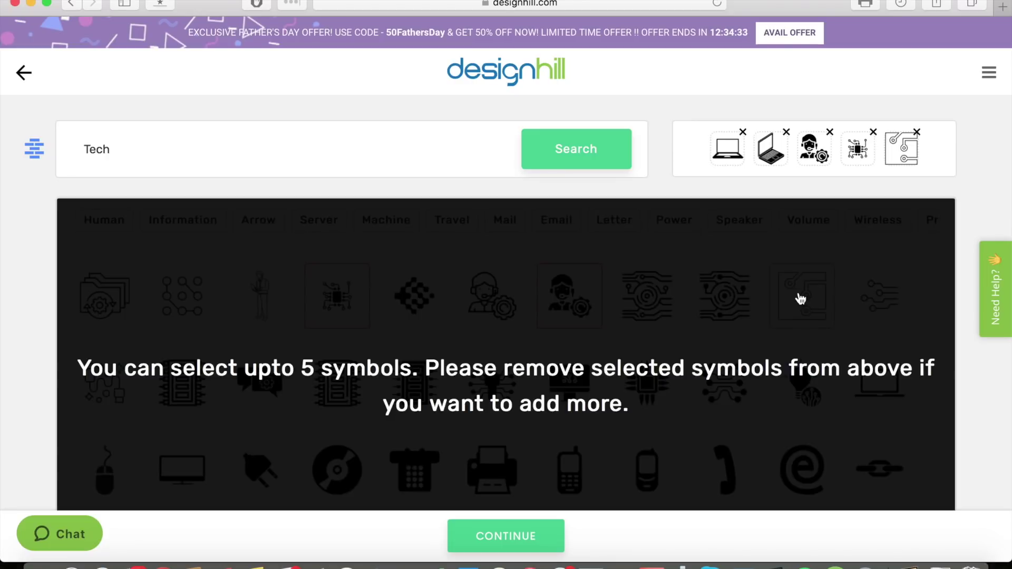
left_click(505, 536)
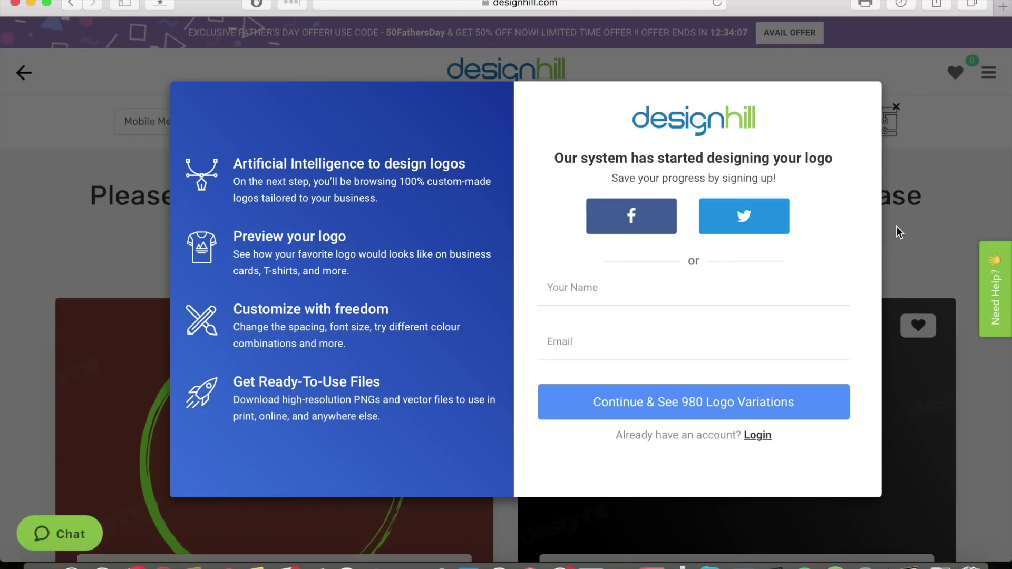
Sign up with a name and e-mail address to see the 980 logo variations.
left_click(704, 296)
type("Mobile Merchant")
key("Tab")
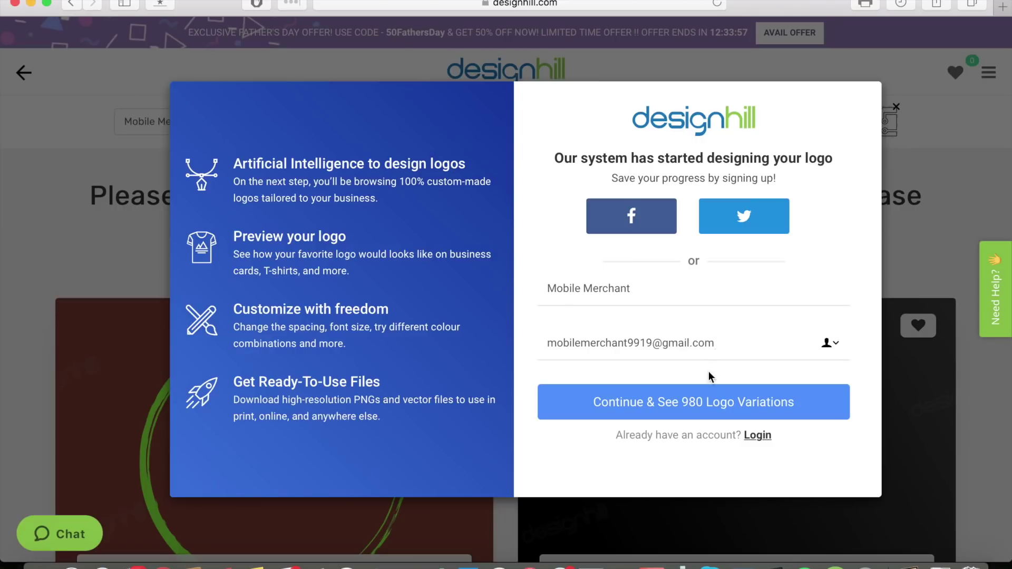
left_click(698, 389)
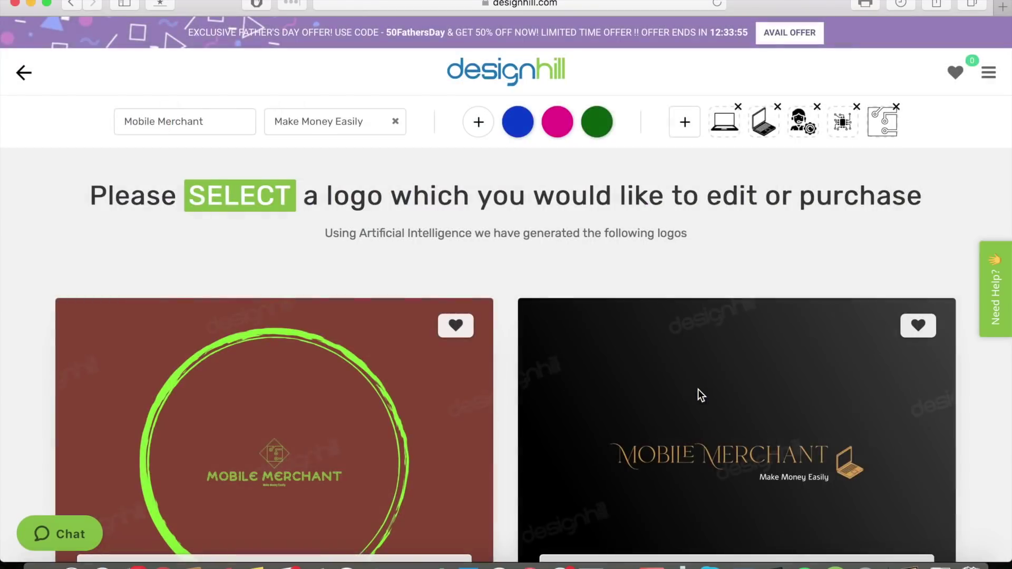
Scroll through the generated logos and open the pink circled-laptop design for editing.
scroll(511, 272, "down", 3)
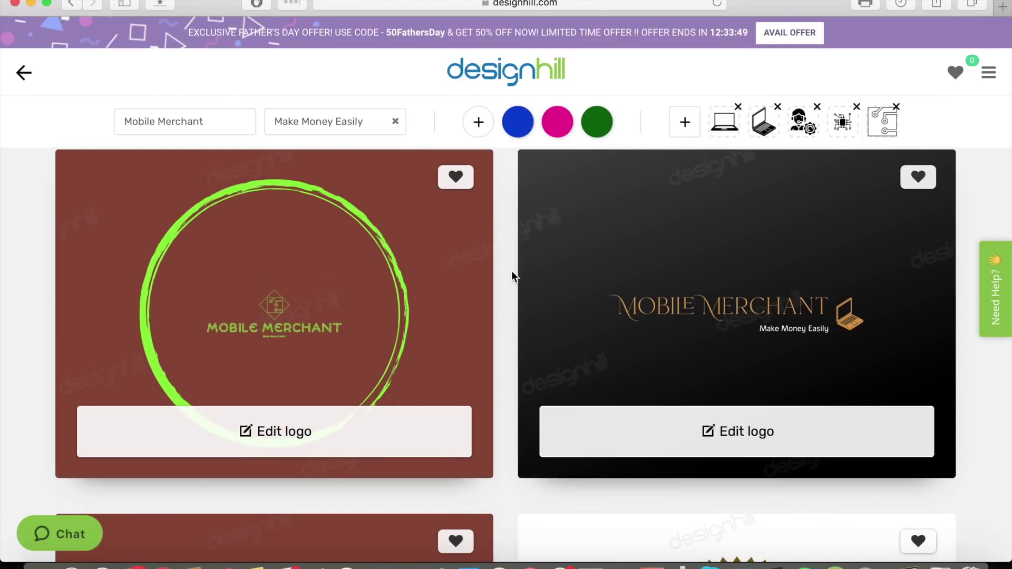
scroll(512, 270, "down", 1)
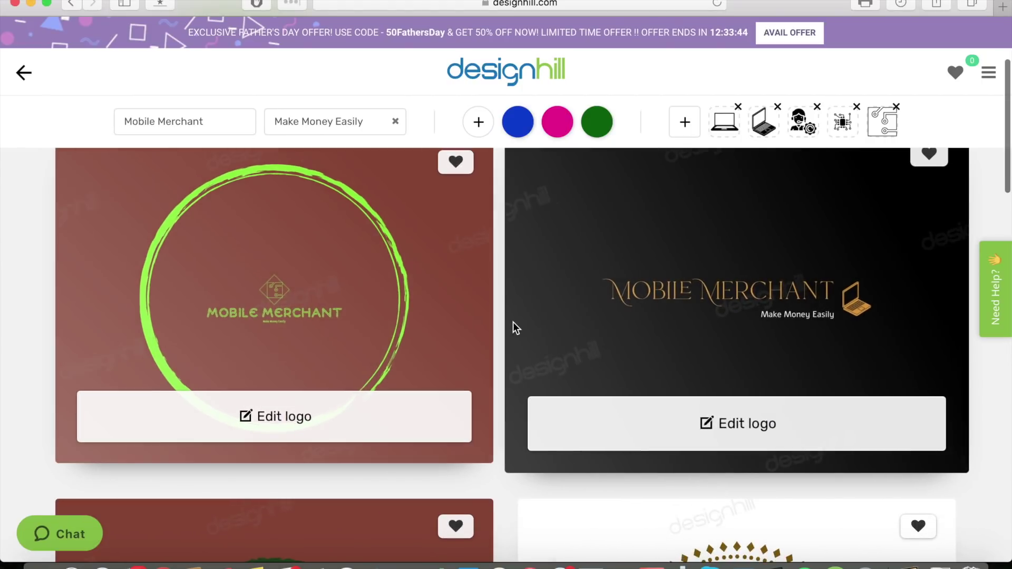
scroll(502, 332, "up", 3)
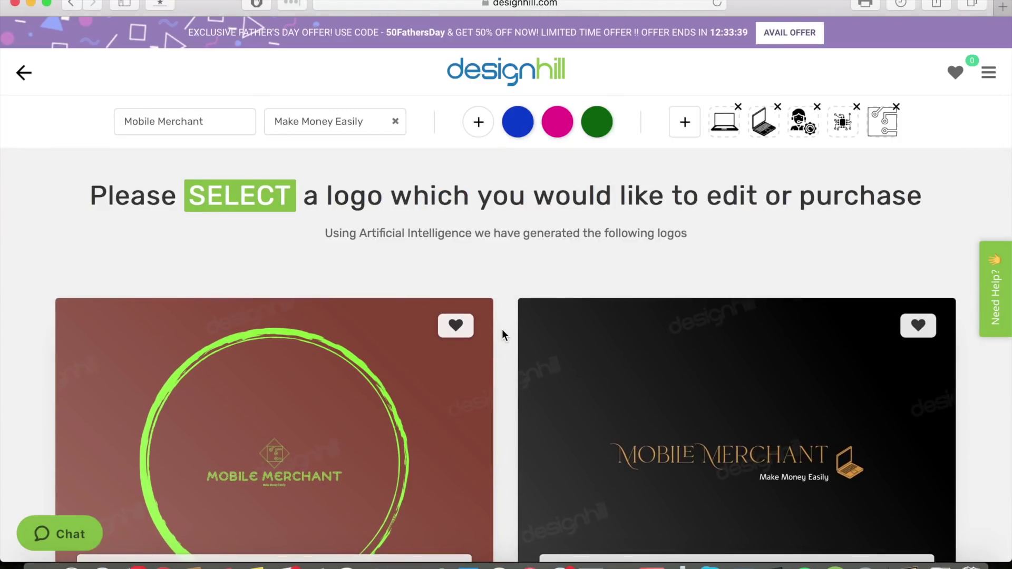
scroll(503, 332, "down", 7)
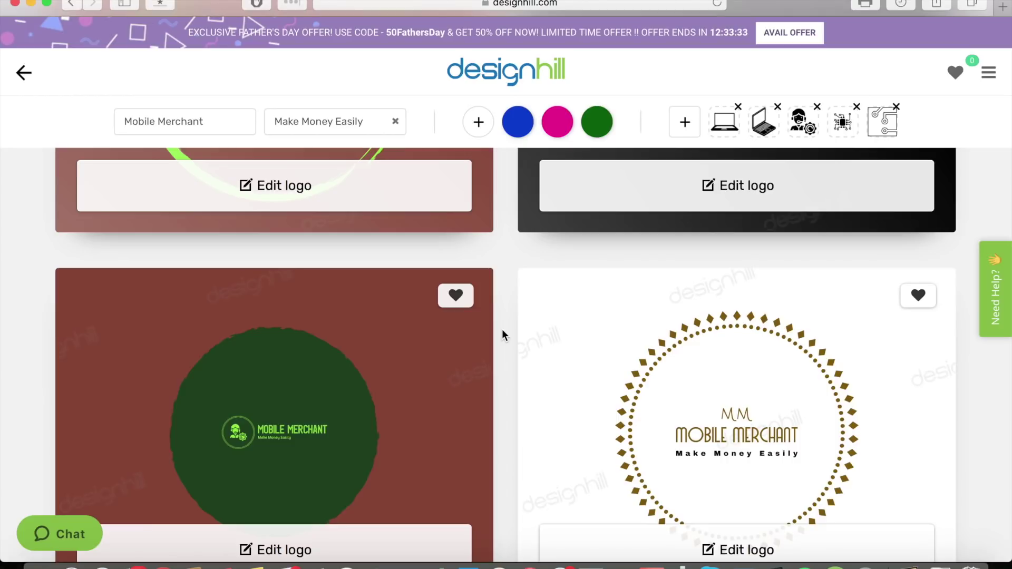
scroll(503, 334, "down", 8)
scroll(502, 333, "down", 3)
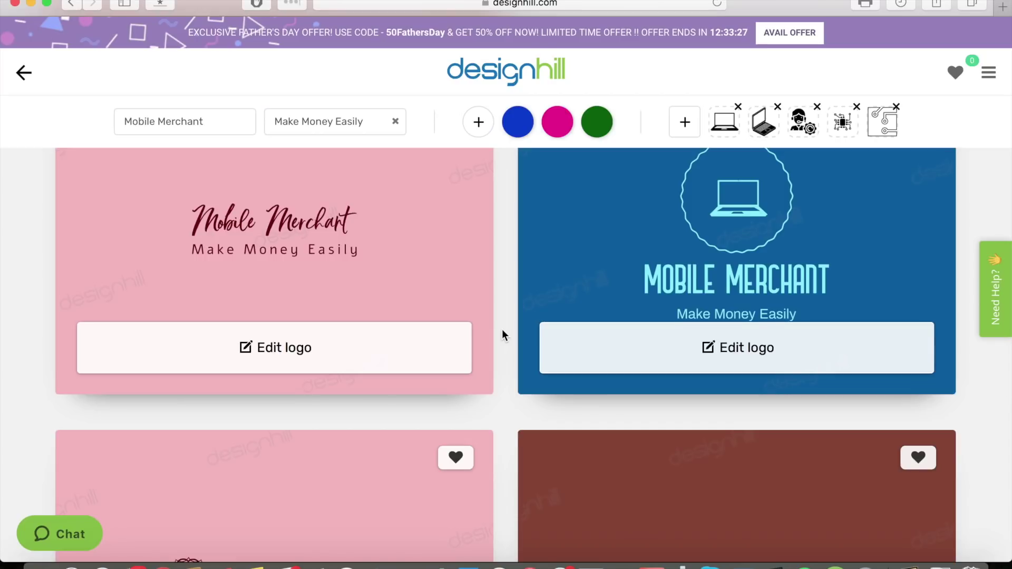
scroll(502, 330, "down", 3)
scroll(502, 335, "down", 2)
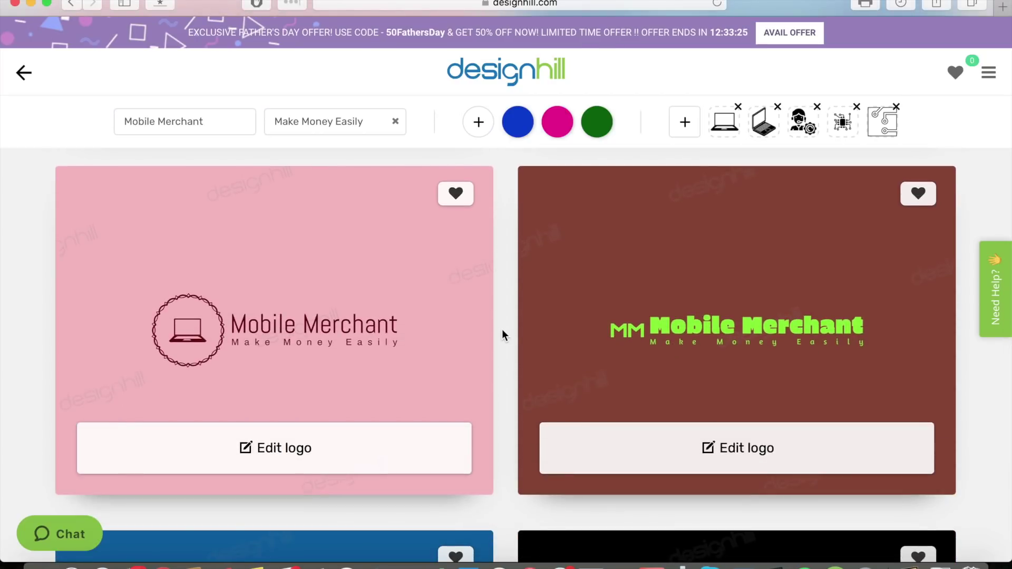
scroll(502, 332, "down", 1)
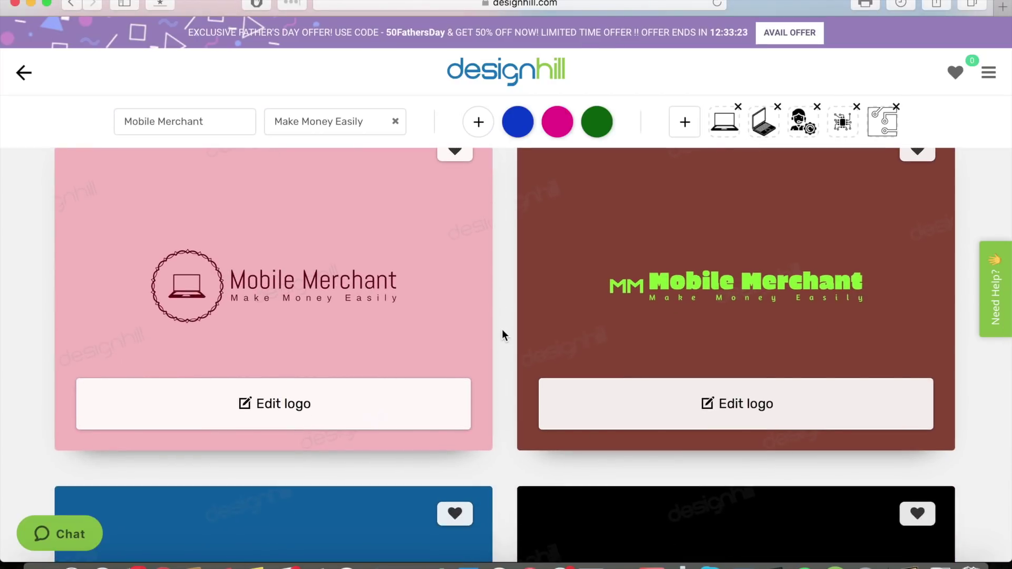
scroll(502, 332, "down", 4)
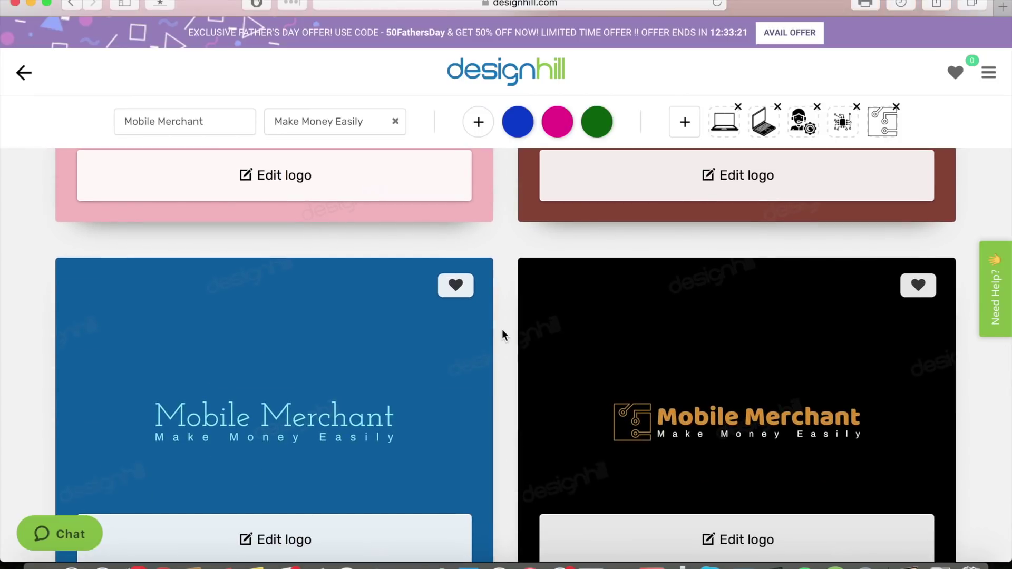
scroll(503, 332, "down", 2)
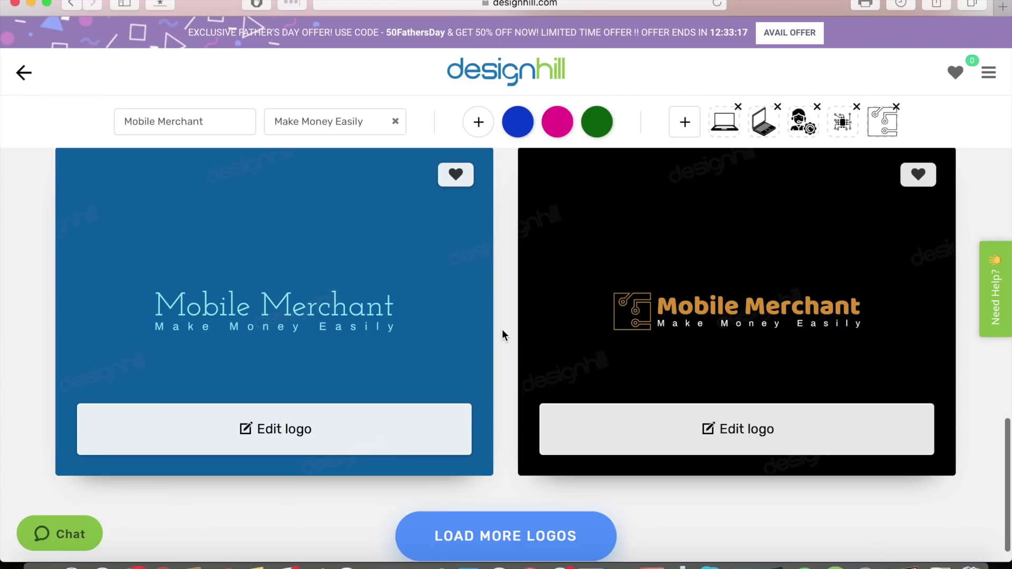
scroll(502, 331, "up", 2)
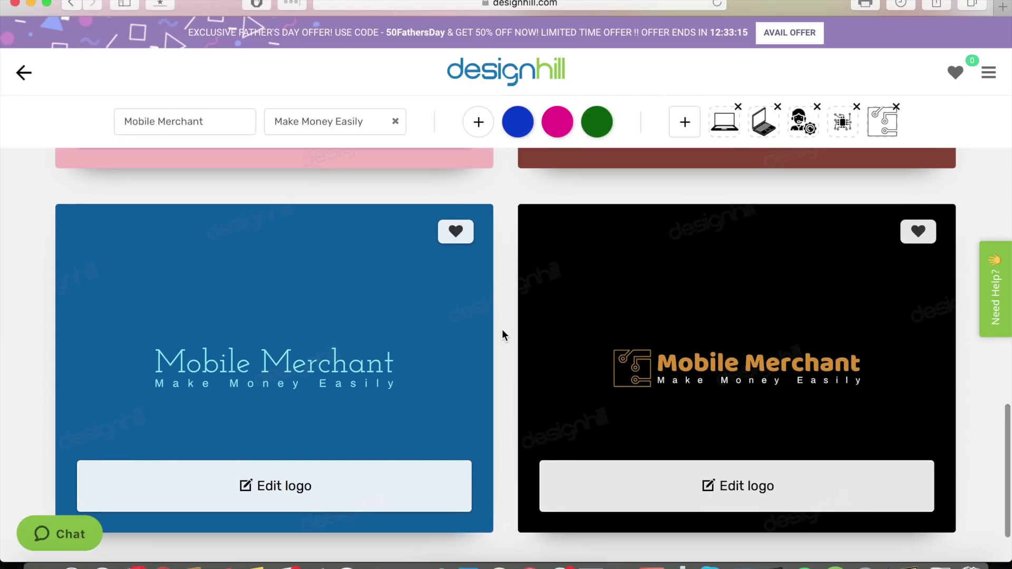
scroll(502, 331, "down", 2)
scroll(502, 331, "up", 8)
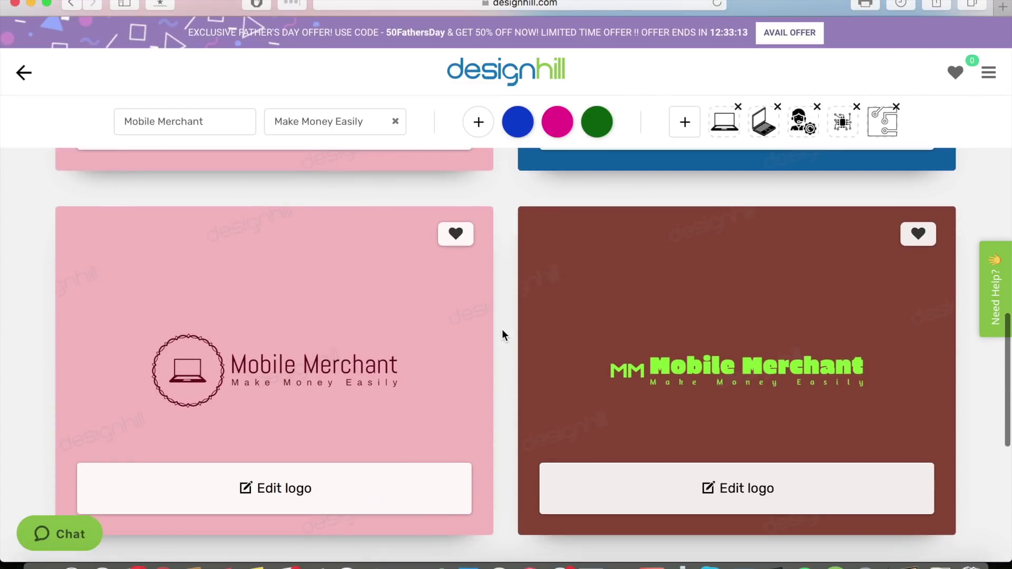
scroll(503, 331, "down", 2)
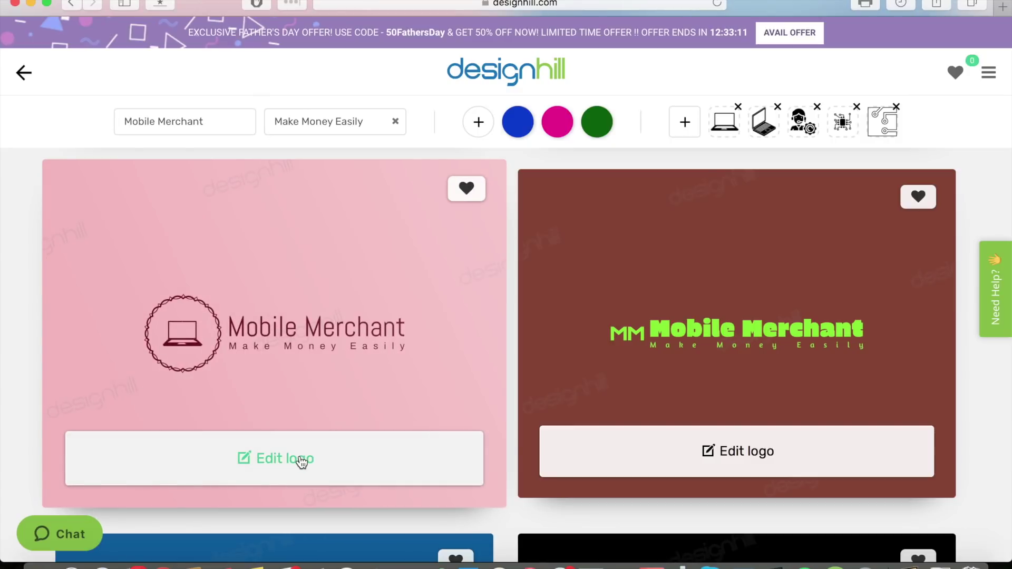
left_click(301, 462)
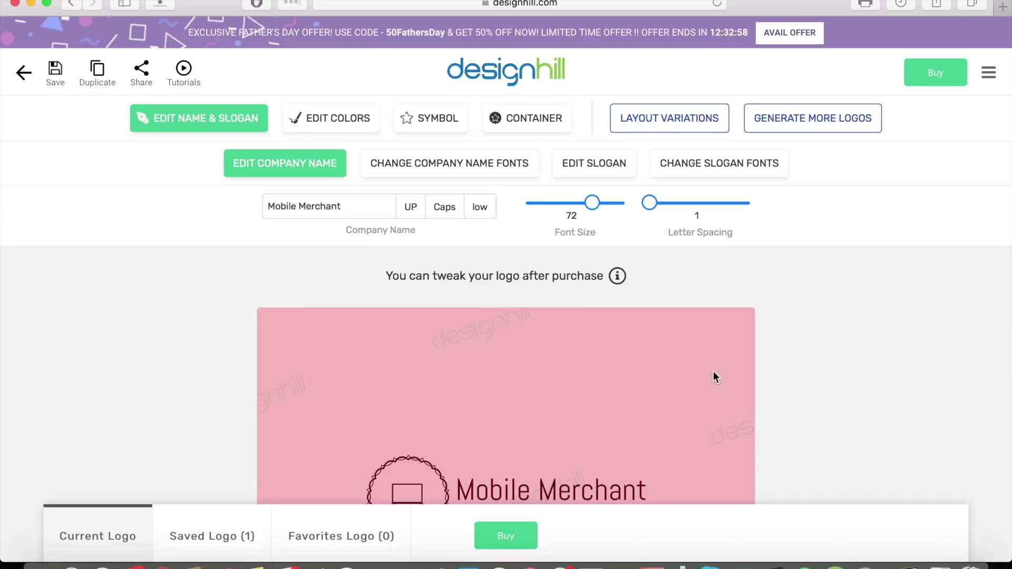
scroll(861, 322, "down", 5)
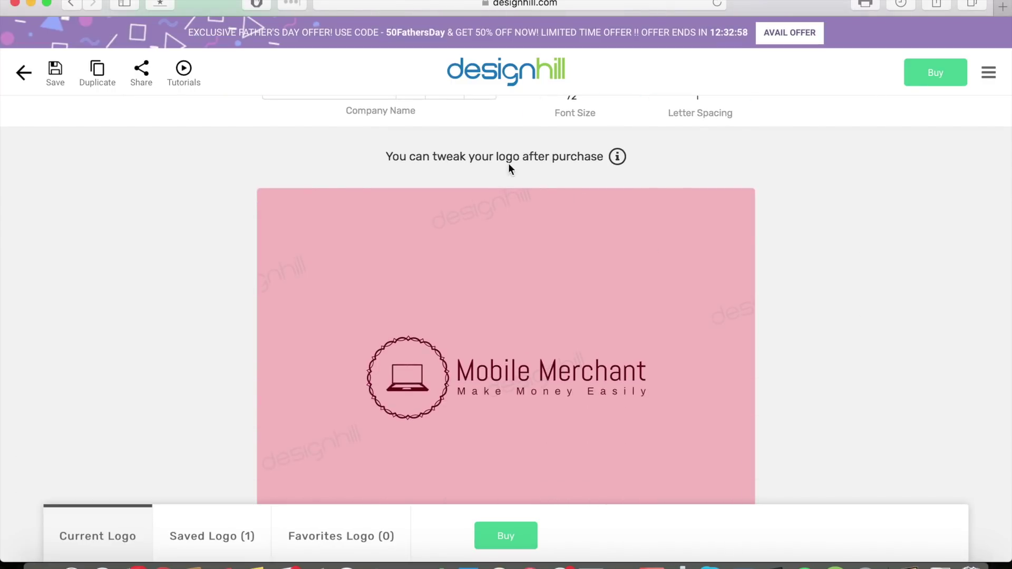
scroll(857, 337, "down", 8)
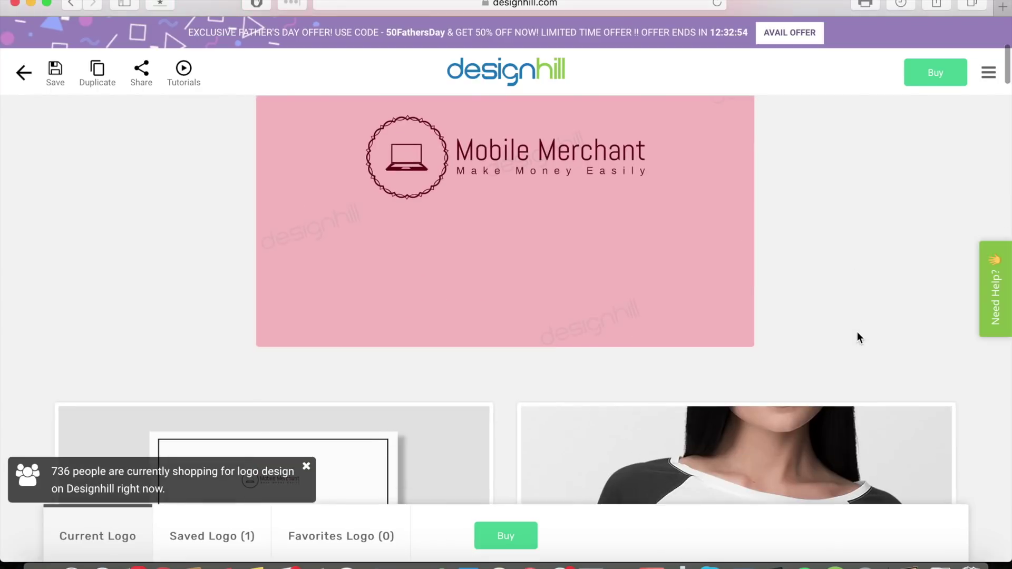
scroll(857, 333, "up", 10)
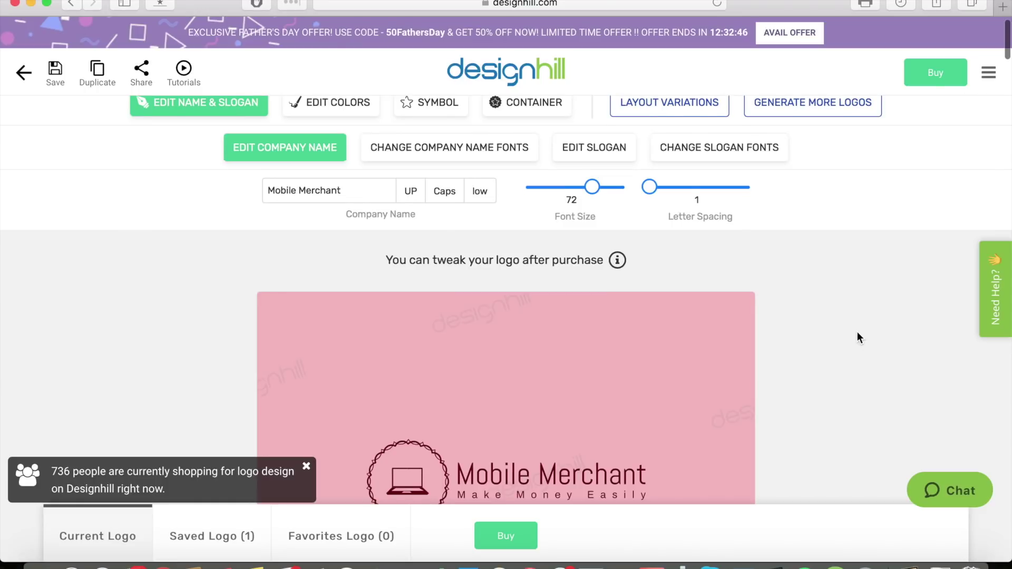
scroll(857, 331, "up", 1)
scroll(373, 222, "down", 3)
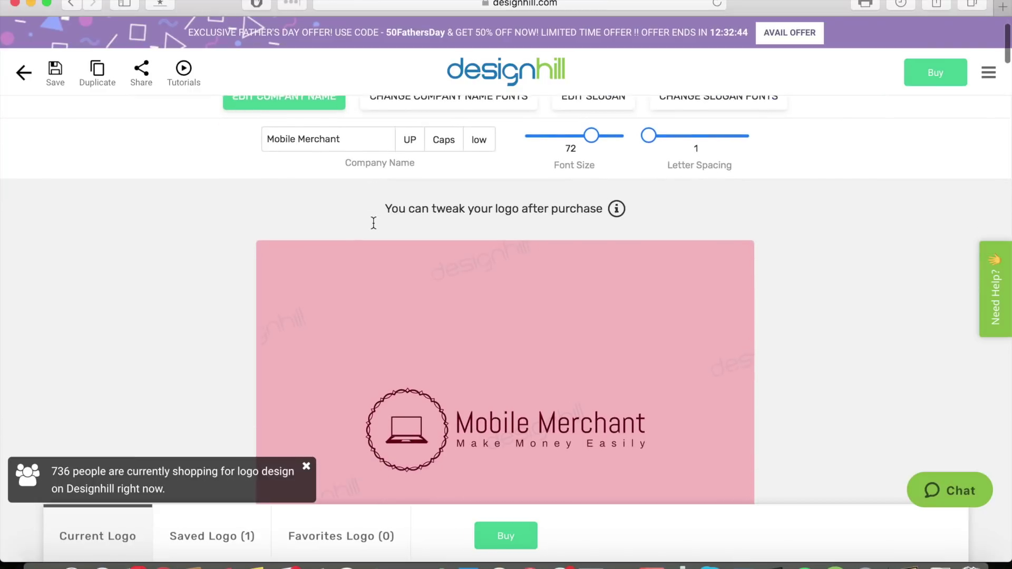
After trying uppercase and title case, set the company name to lowercase 'mobile merchant'.
left_click(416, 138)
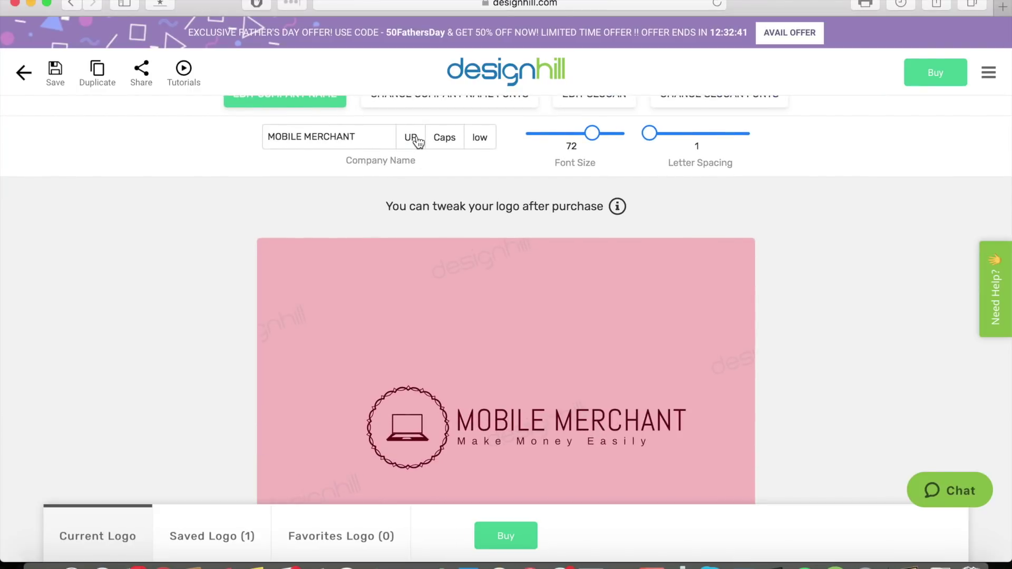
left_click(453, 143)
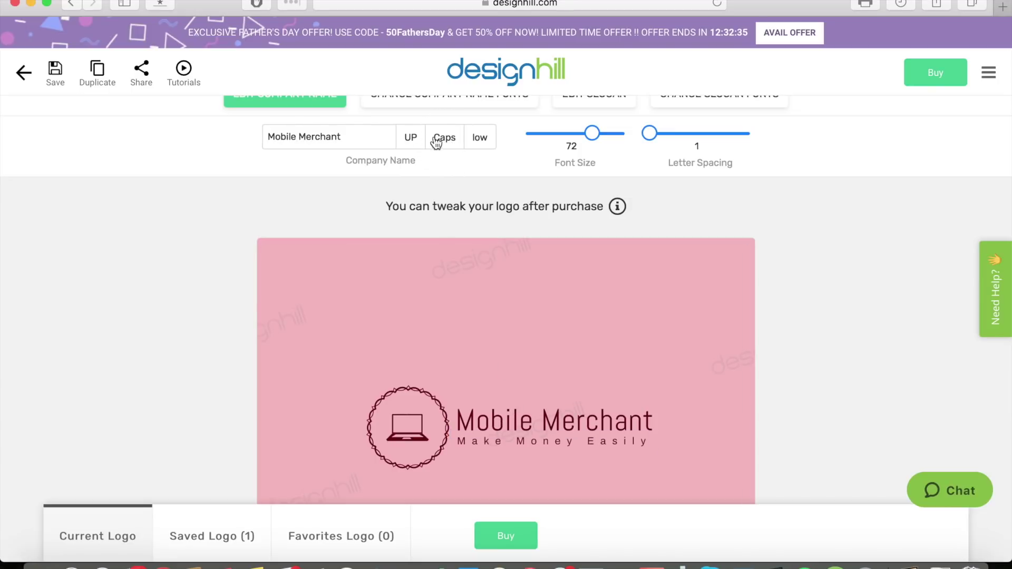
left_click(410, 142)
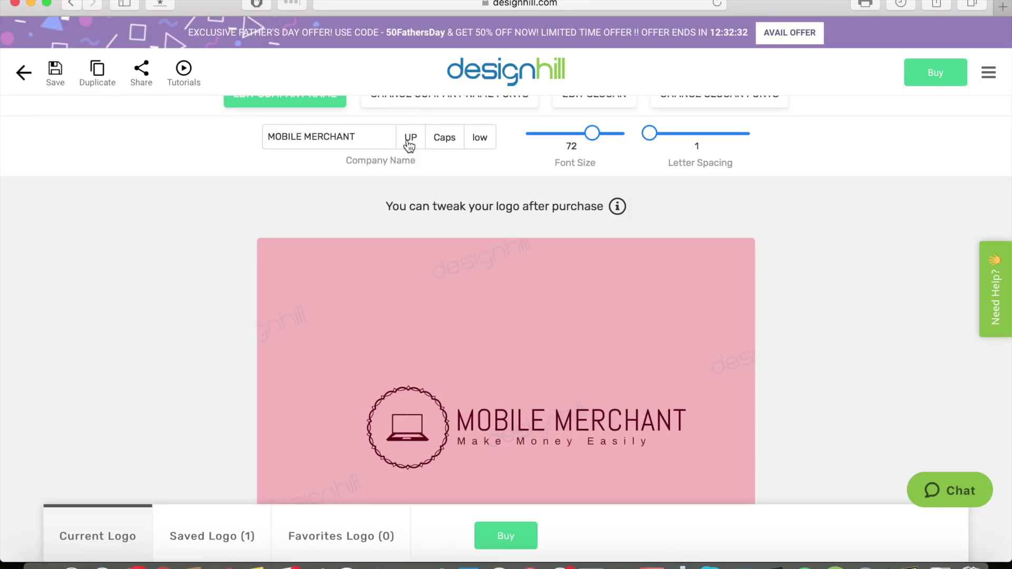
left_click(439, 141)
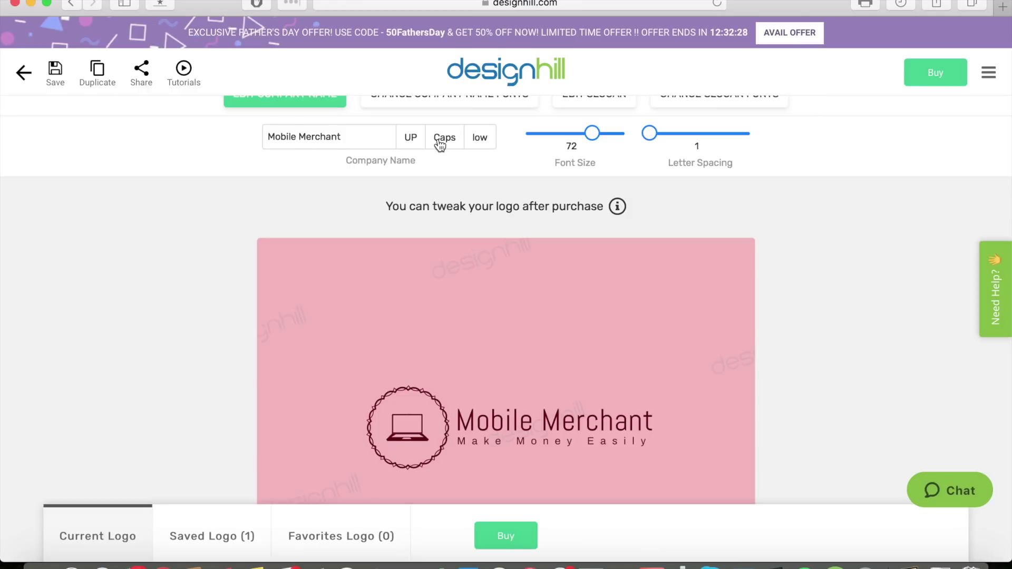
left_click(486, 140)
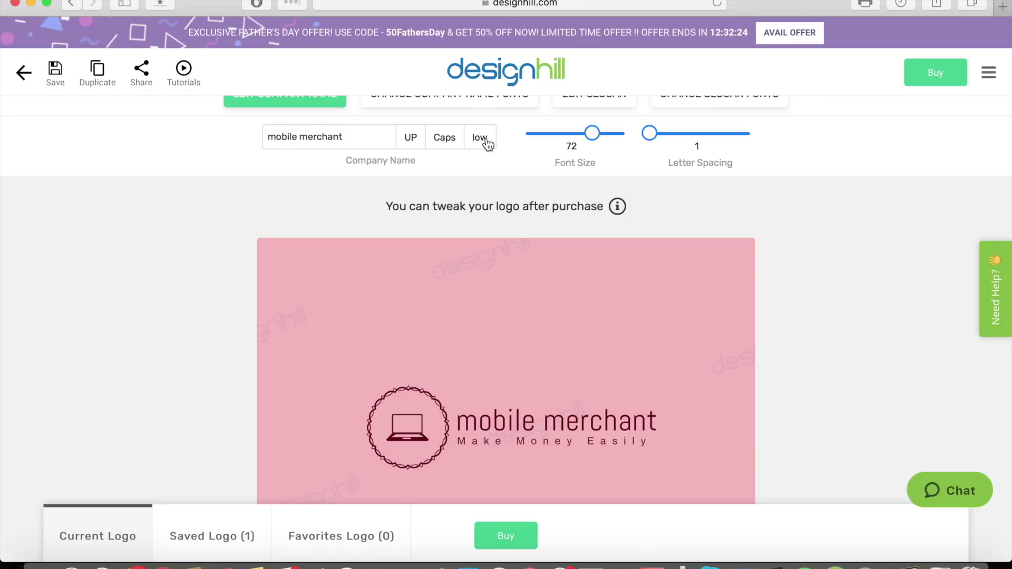
scroll(827, 237, "up", 3)
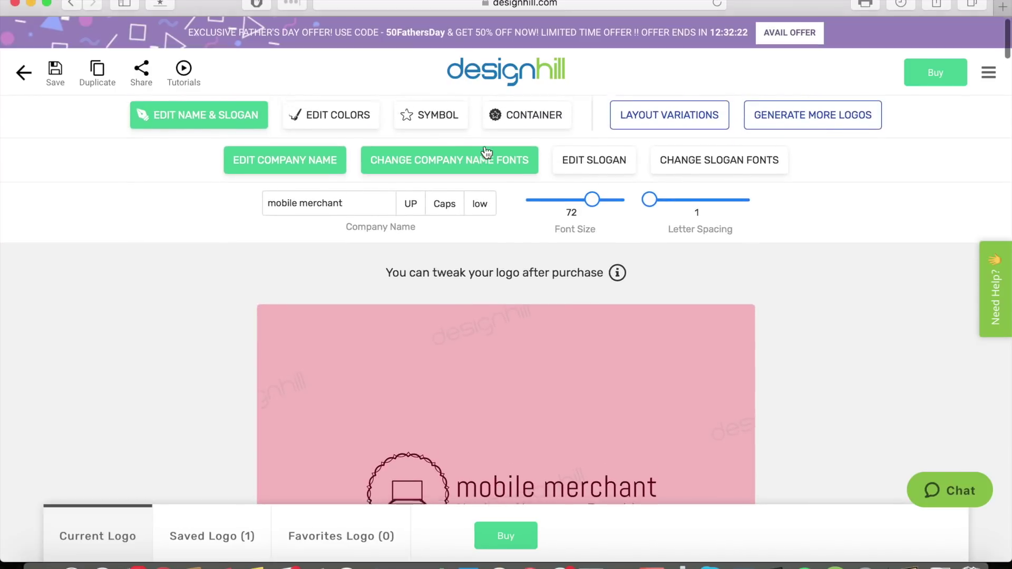
Apply a mint-green background variation from the green colour options to the logo.
left_click(350, 125)
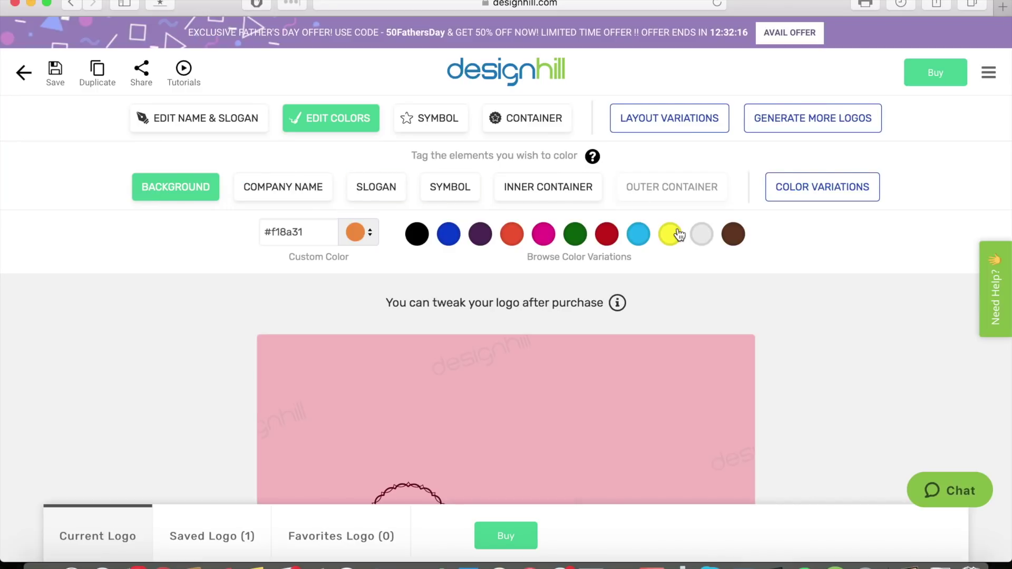
scroll(678, 235, "down", 2)
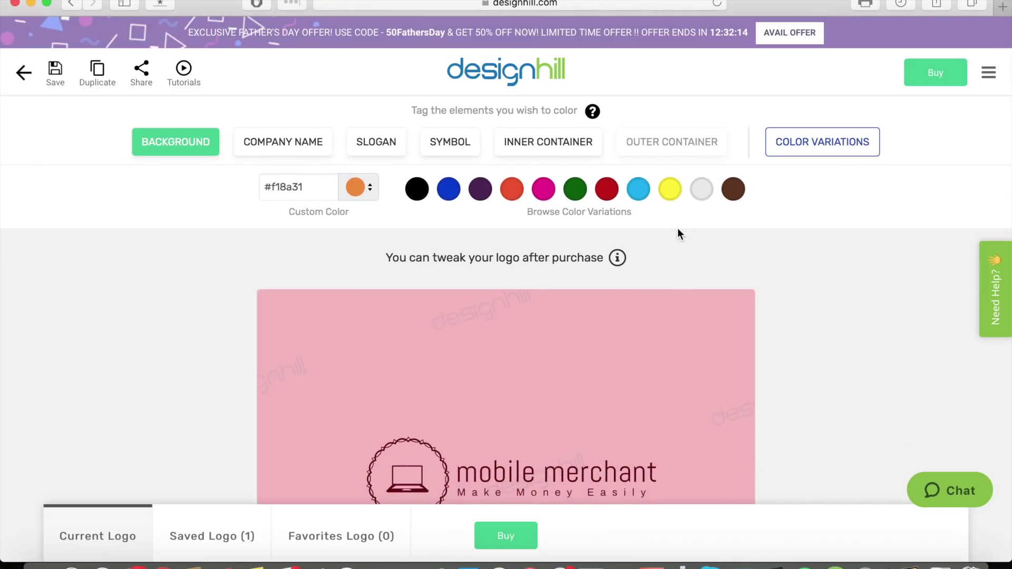
scroll(678, 234, "down", 2)
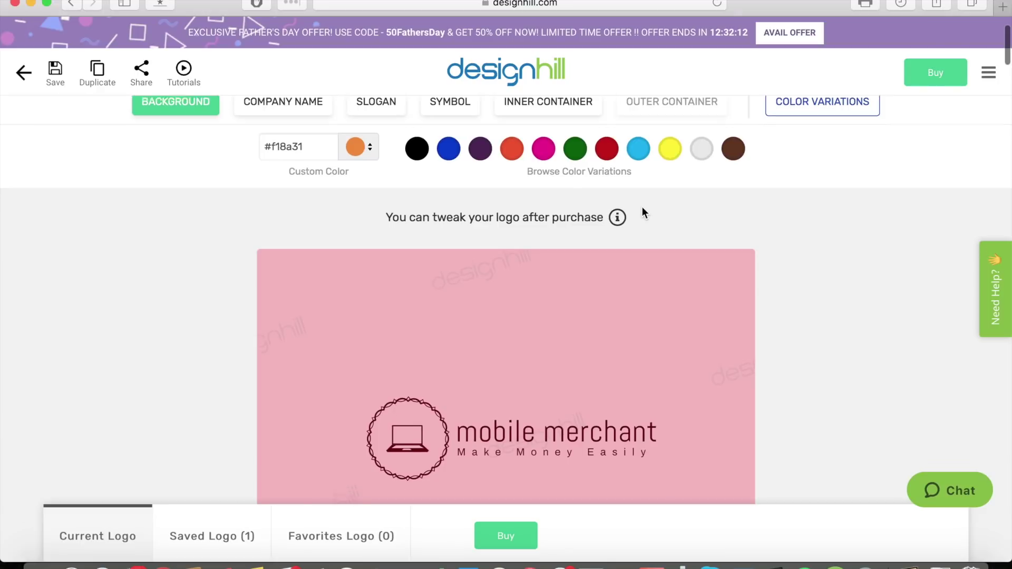
scroll(643, 202, "down", 1)
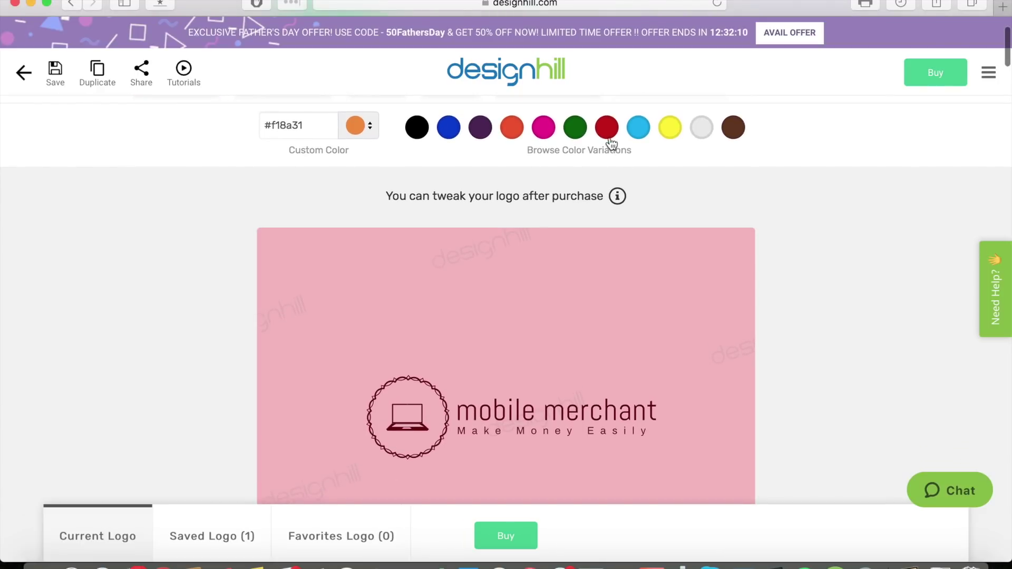
left_click(582, 136)
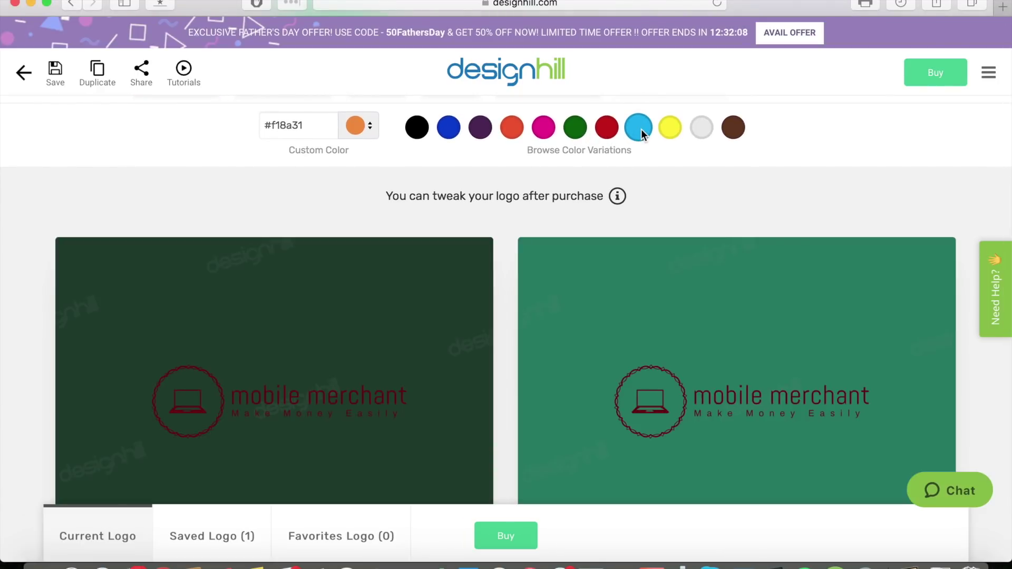
scroll(612, 183, "down", 10)
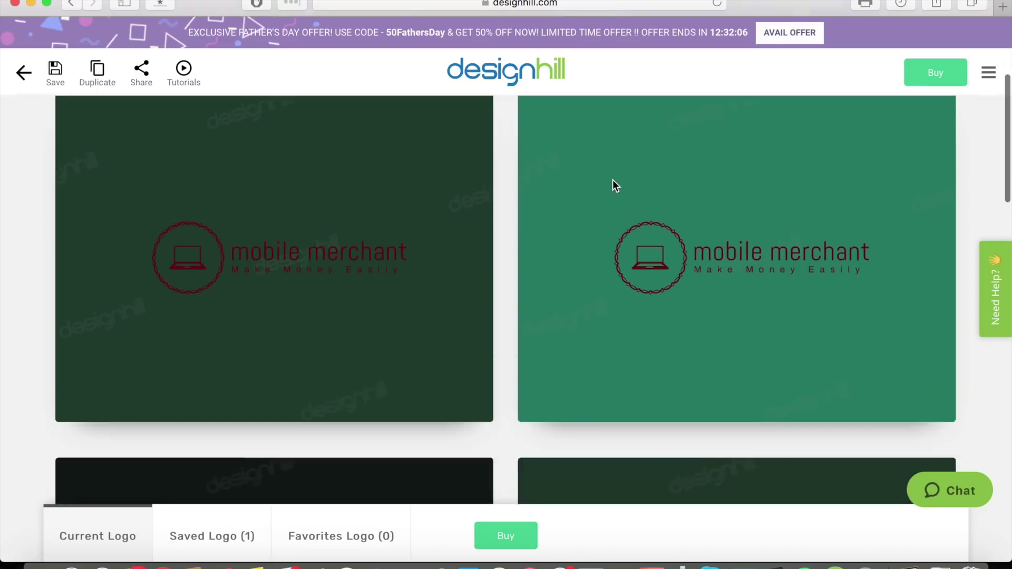
scroll(612, 179, "down", 15)
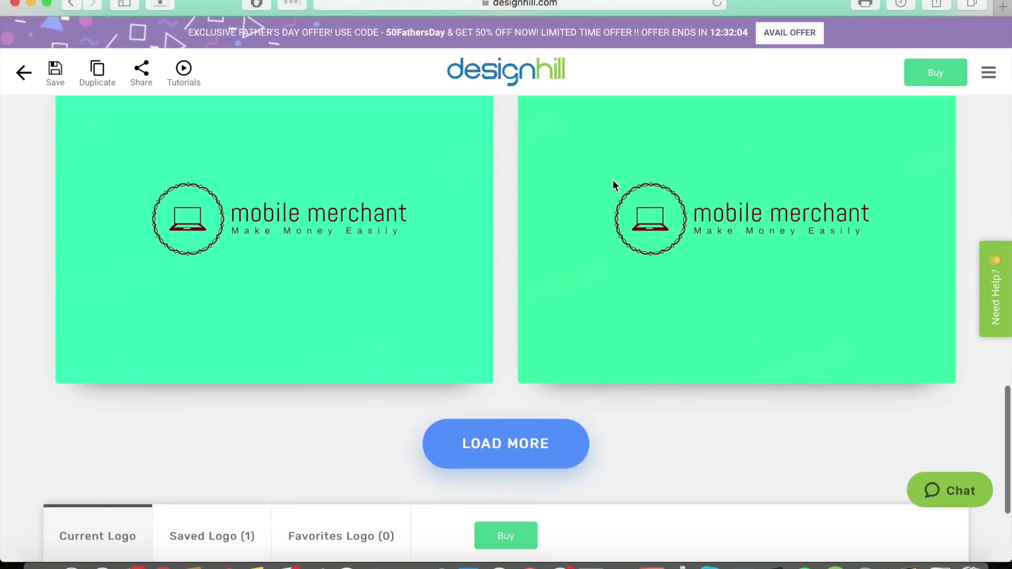
mouse_move(539, 238)
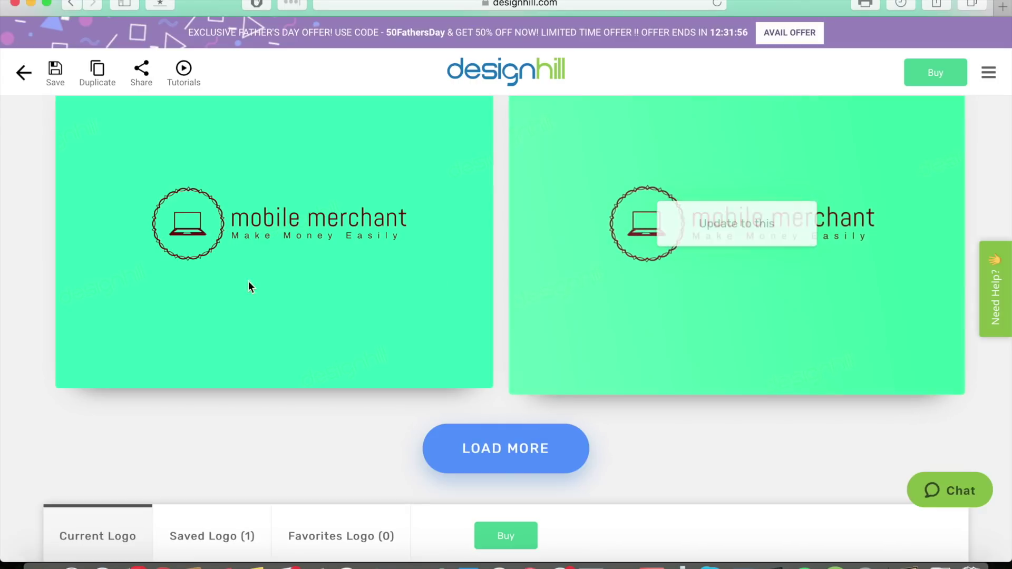
mouse_move(432, 283)
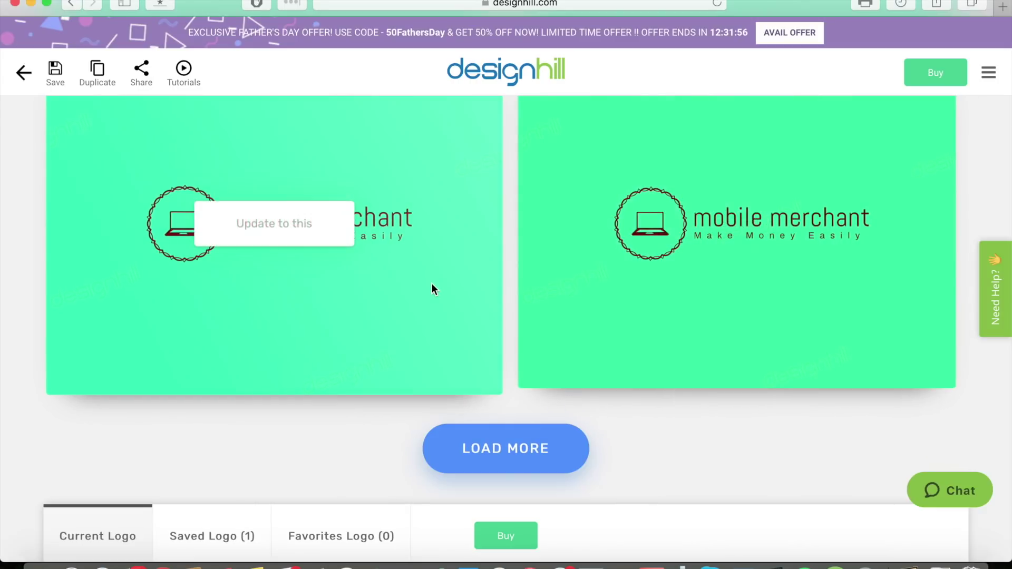
left_click(323, 232)
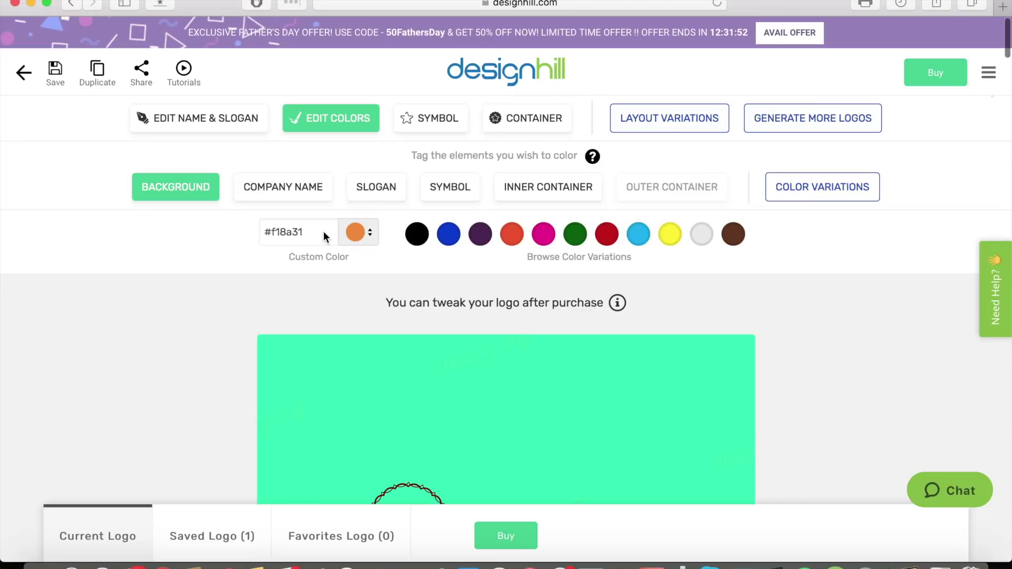
Return to the top of the editor and bring up the Symbol settings.
scroll(804, 311, "down", 5)
scroll(804, 310, "up", 2)
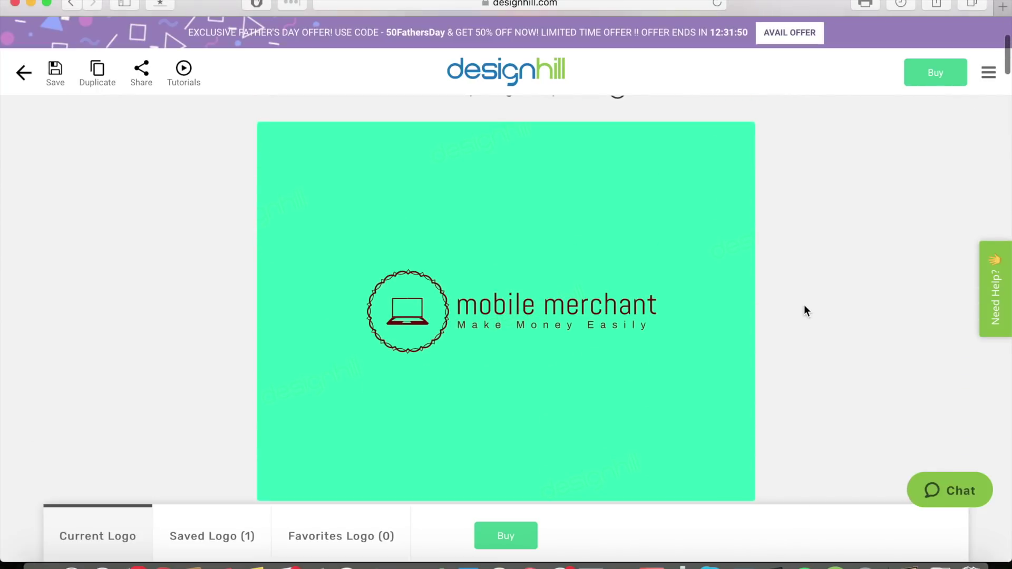
scroll(804, 311, "up", 3)
scroll(804, 306, "up", 1)
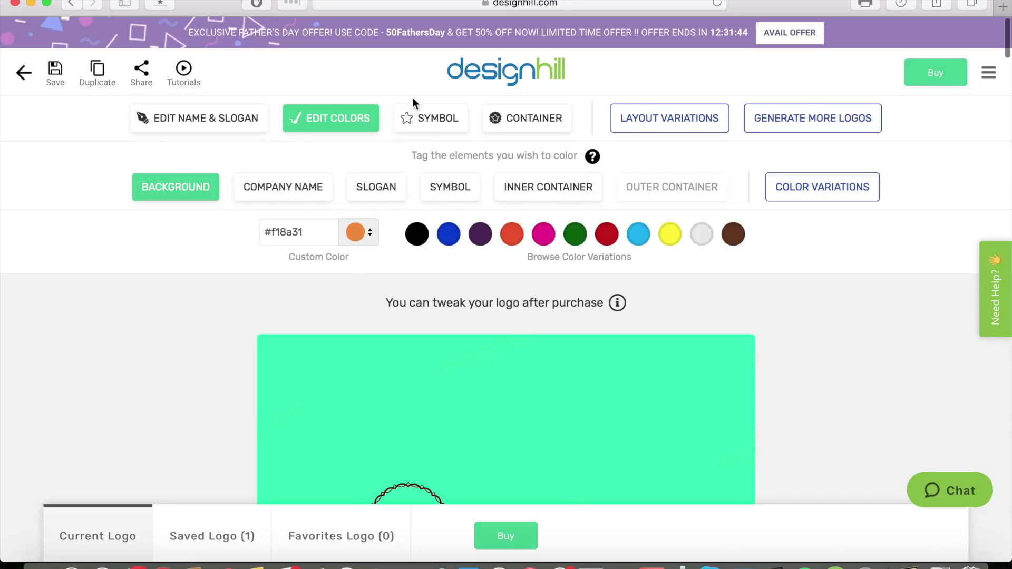
left_click(419, 120)
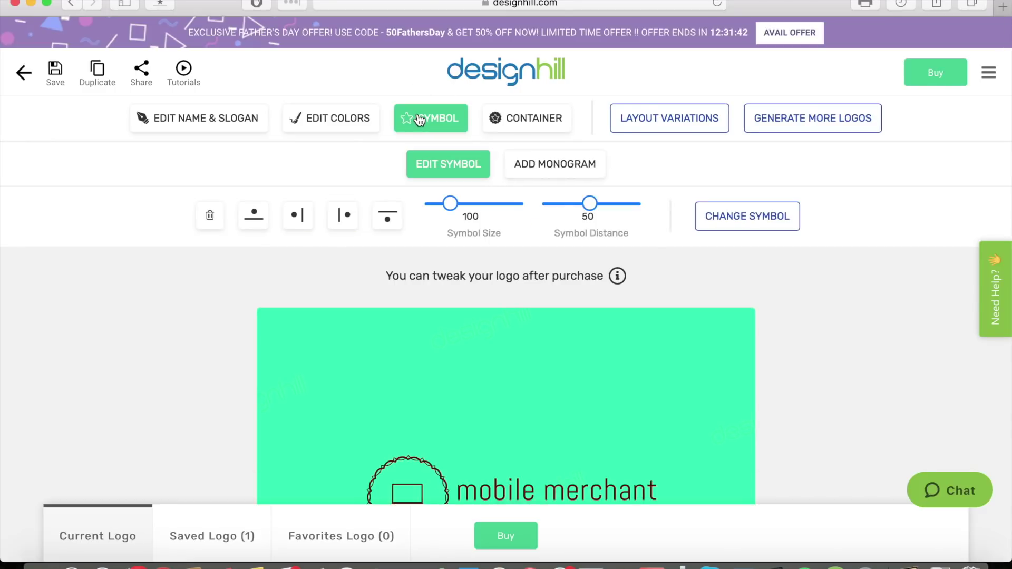
Enlarge the laptop emblem to symbol size 106 and adjust its distance from the name.
scroll(740, 253, "down", 2)
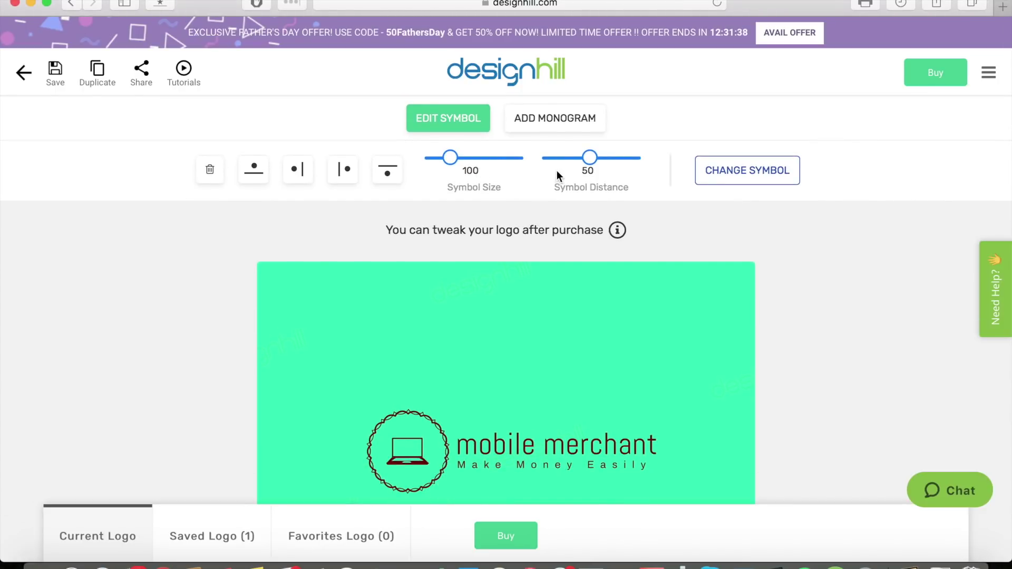
left_click_drag(451, 157, 451, 157)
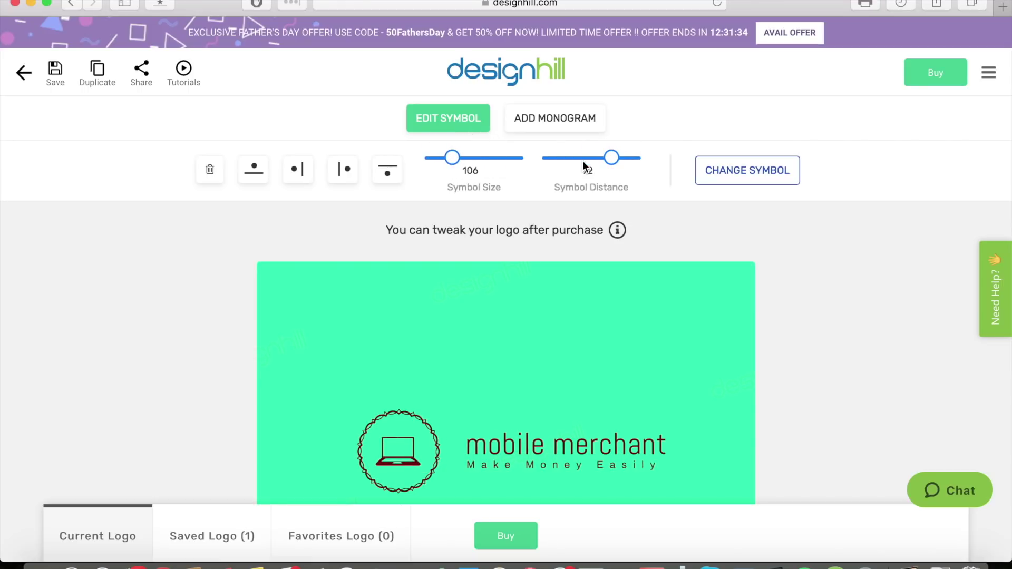
left_click_drag(583, 160, 612, 158)
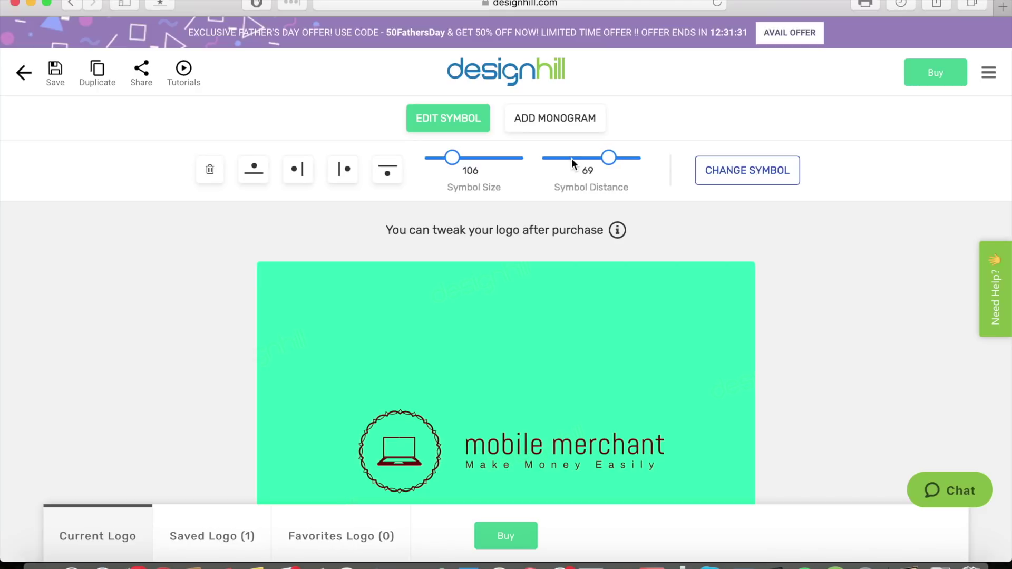
left_click(571, 158)
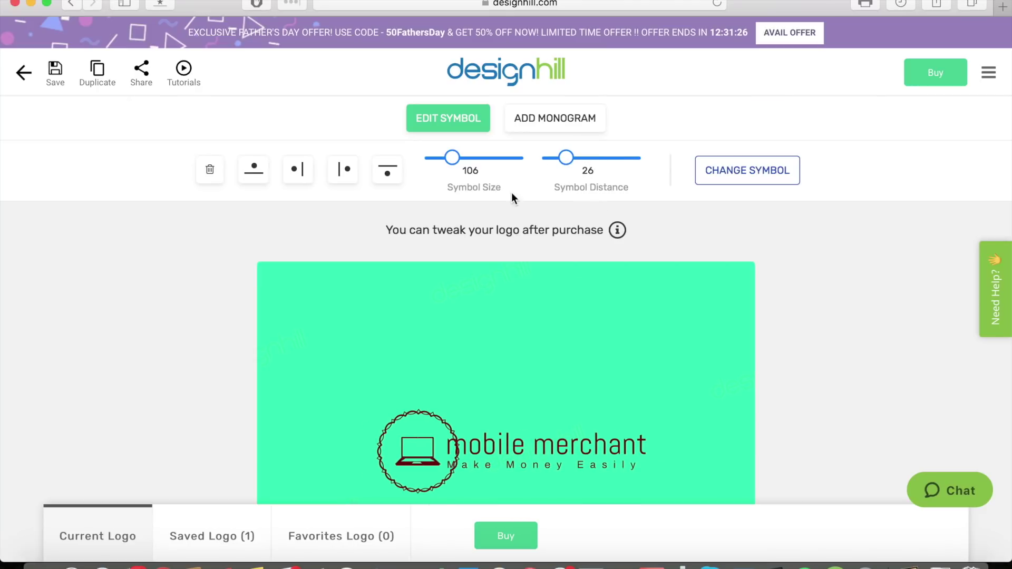
scroll(512, 193, "up", 2)
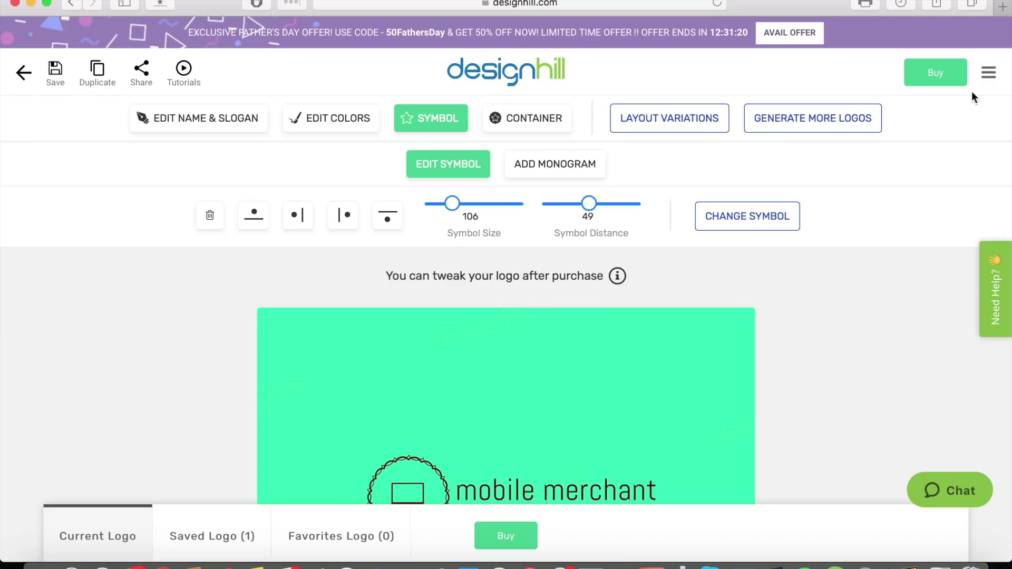
Go to the package page and review the Basic $20, Premium $65 and Enterprise $150 prices.
left_click(948, 74)
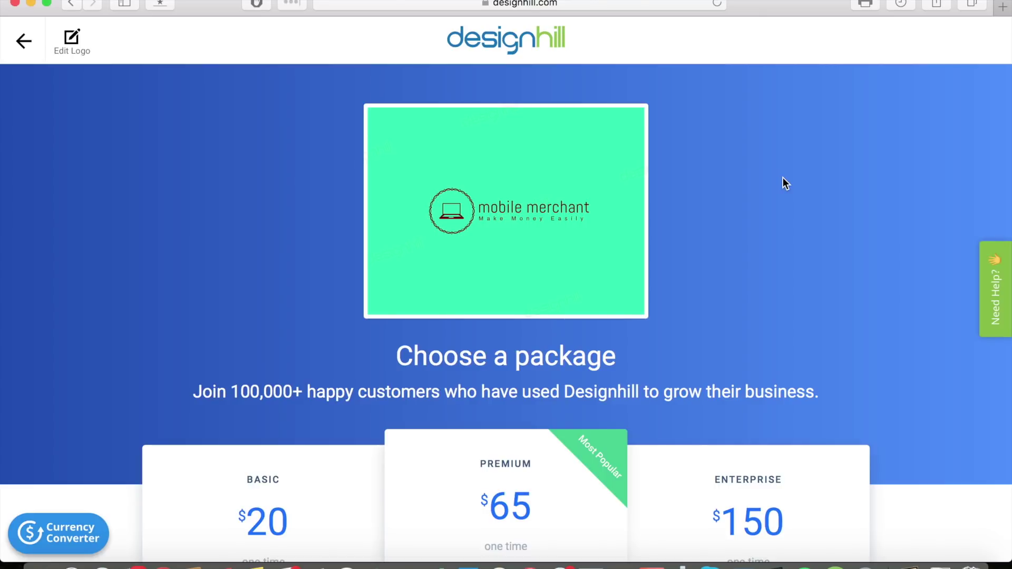
scroll(783, 178, "down", 7)
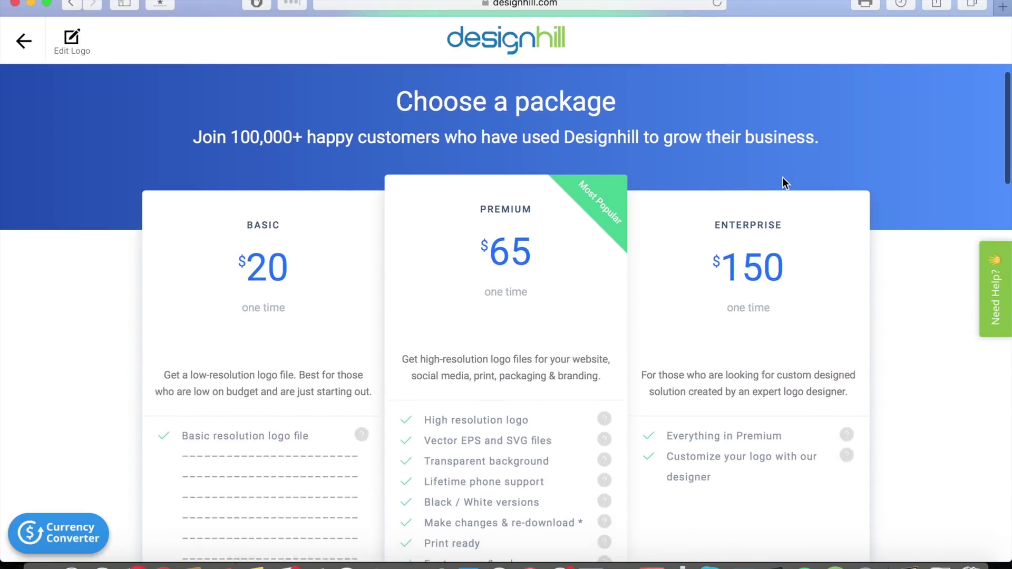
scroll(864, 140, "up", 2)
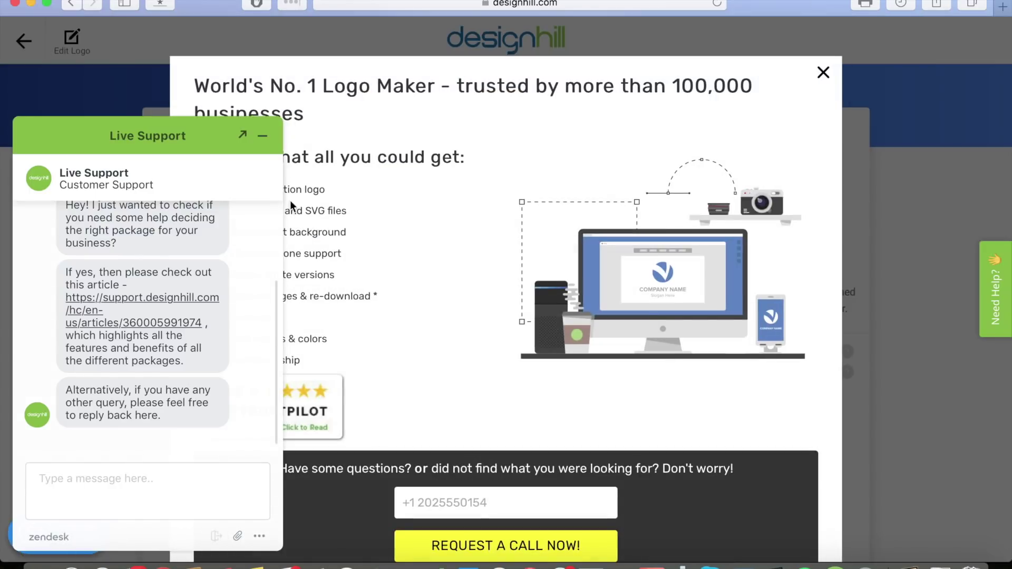
Dismiss the live-support chat and the promotional overlay to reveal the pricing cards.
left_click(263, 136)
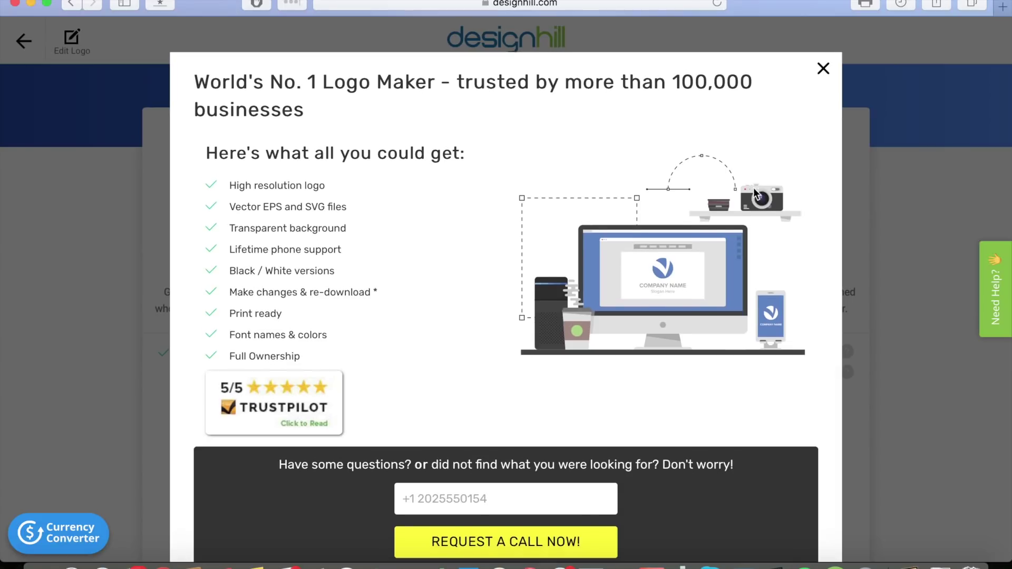
scroll(754, 187, "down", 3)
scroll(754, 188, "up", 3)
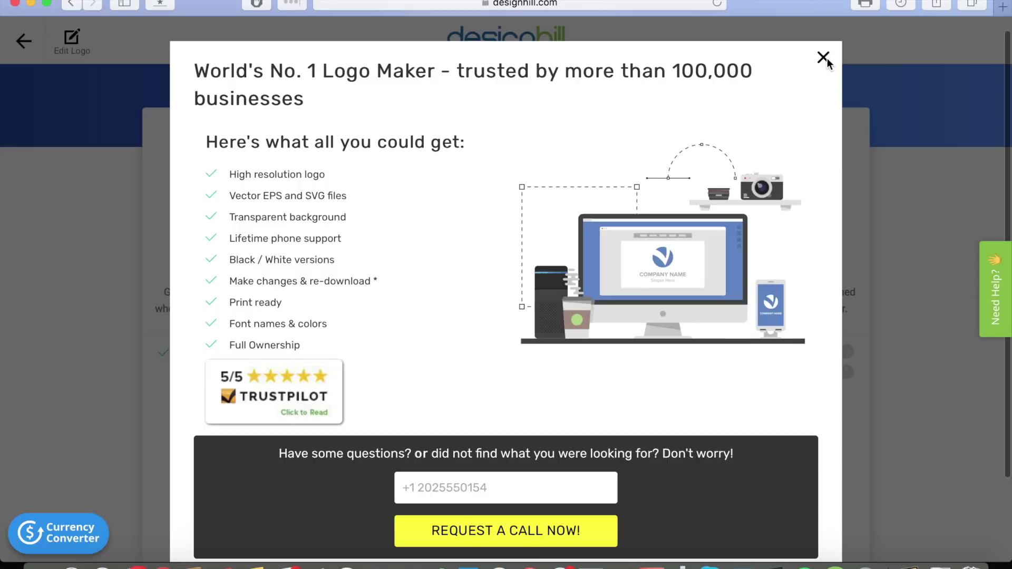
left_click(824, 58)
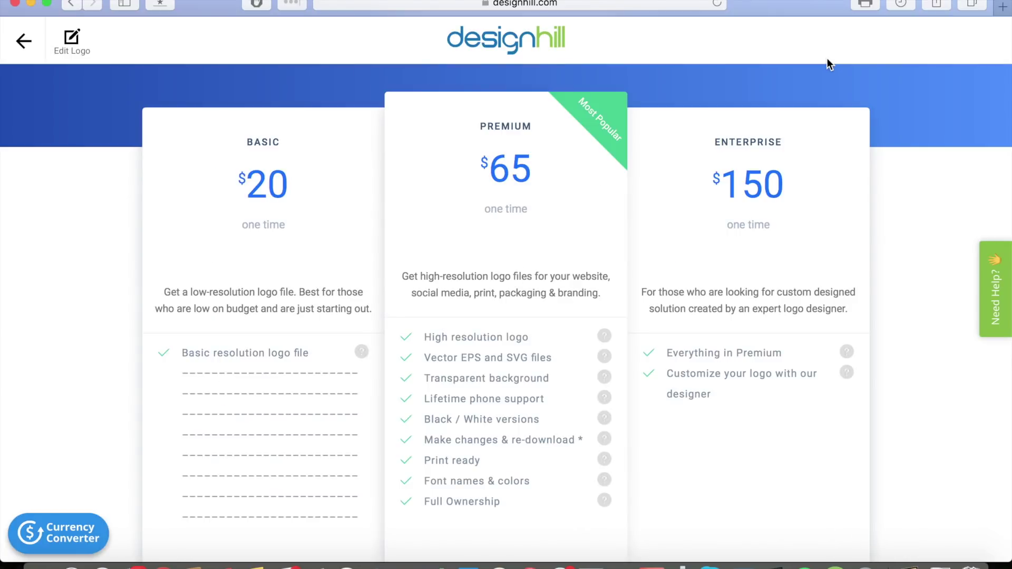